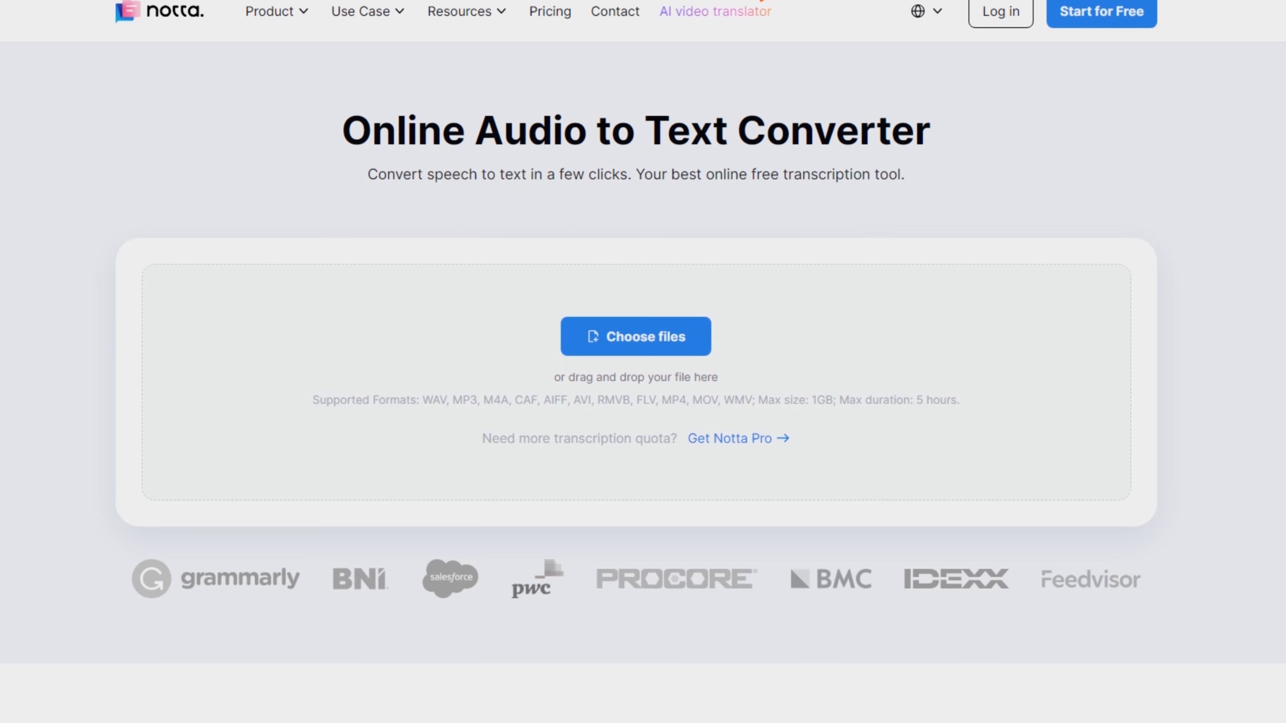
# Upload the source file to Notta's online audio-to-text converter.
pyautogui.moveTo(1204, 50); pyautogui.dragTo(677, 407)
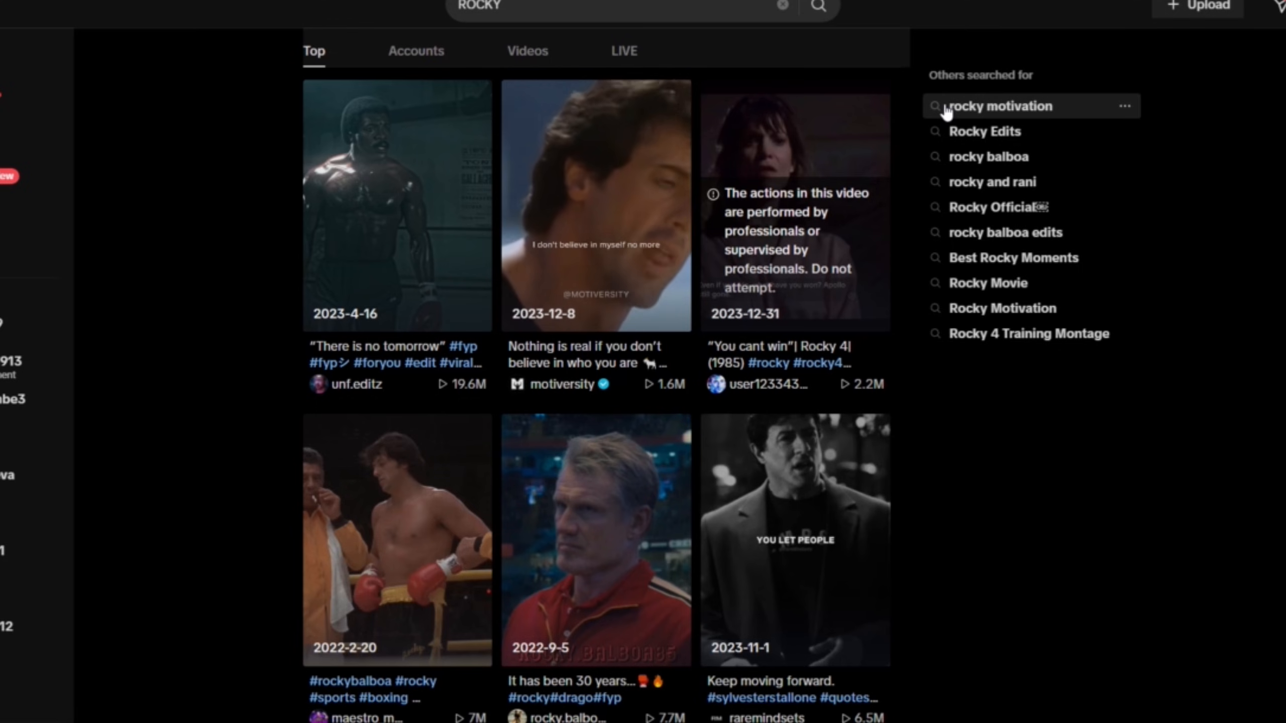
# Browse the ROCKY search results on TikTok for popular videos of the character.
pyautogui.scroll(-5, 631, 137)
pyautogui.scroll(-12, 632, 145)
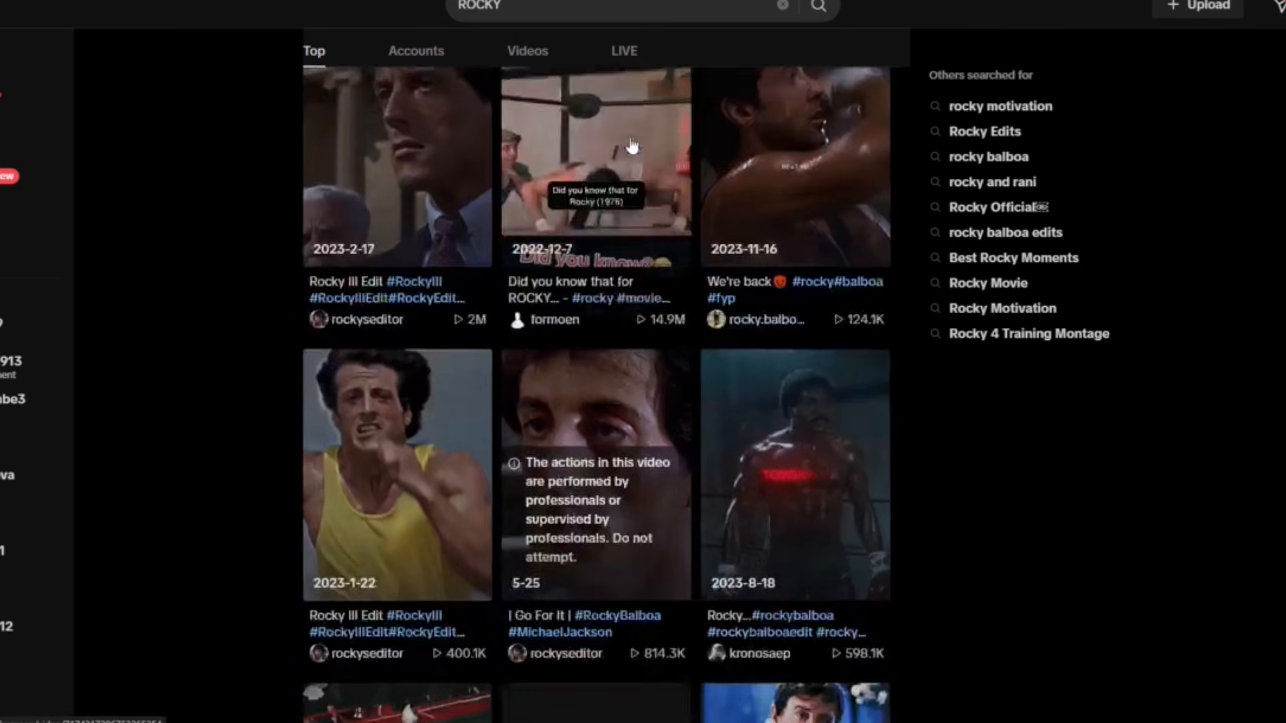
pyautogui.scroll(-5, 632, 145)
pyautogui.scroll(-5, 632, 146)
pyautogui.scroll(-1, 632, 145)
pyautogui.scroll(-5, 631, 137)
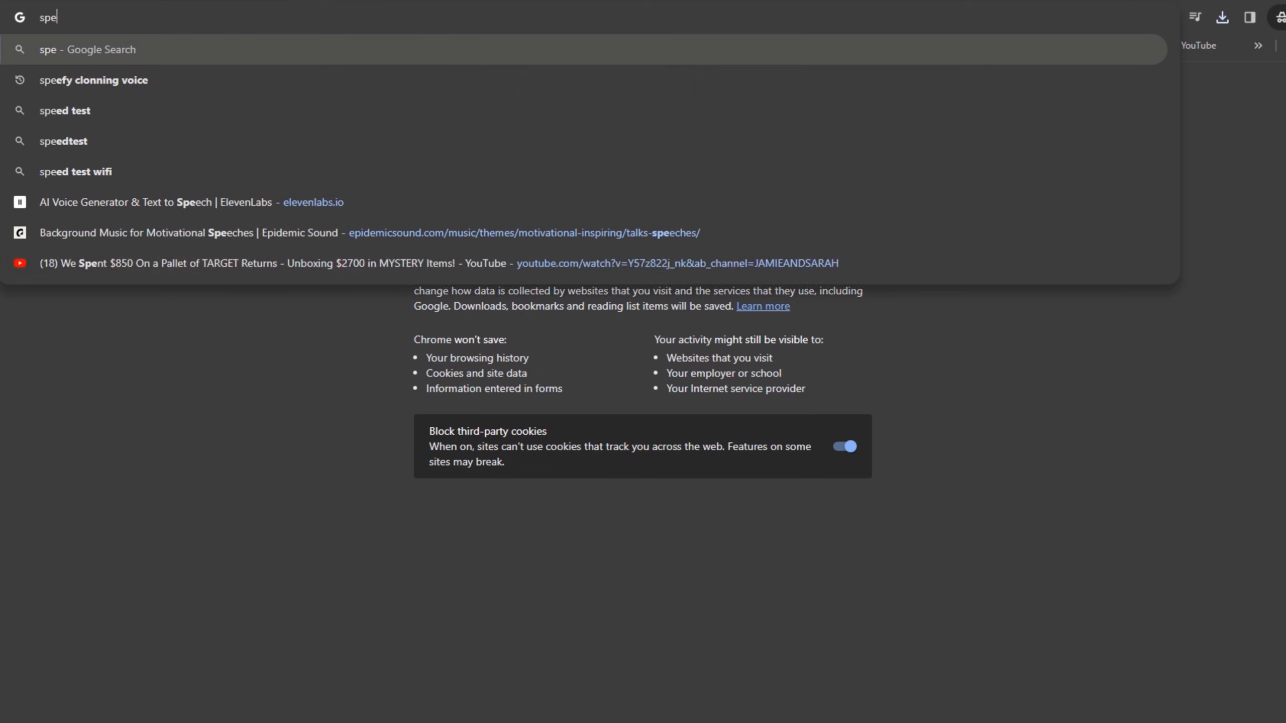
# Open the Speechify website and go further down its home page.
pyautogui.write('echify')
pyautogui.press('Return')
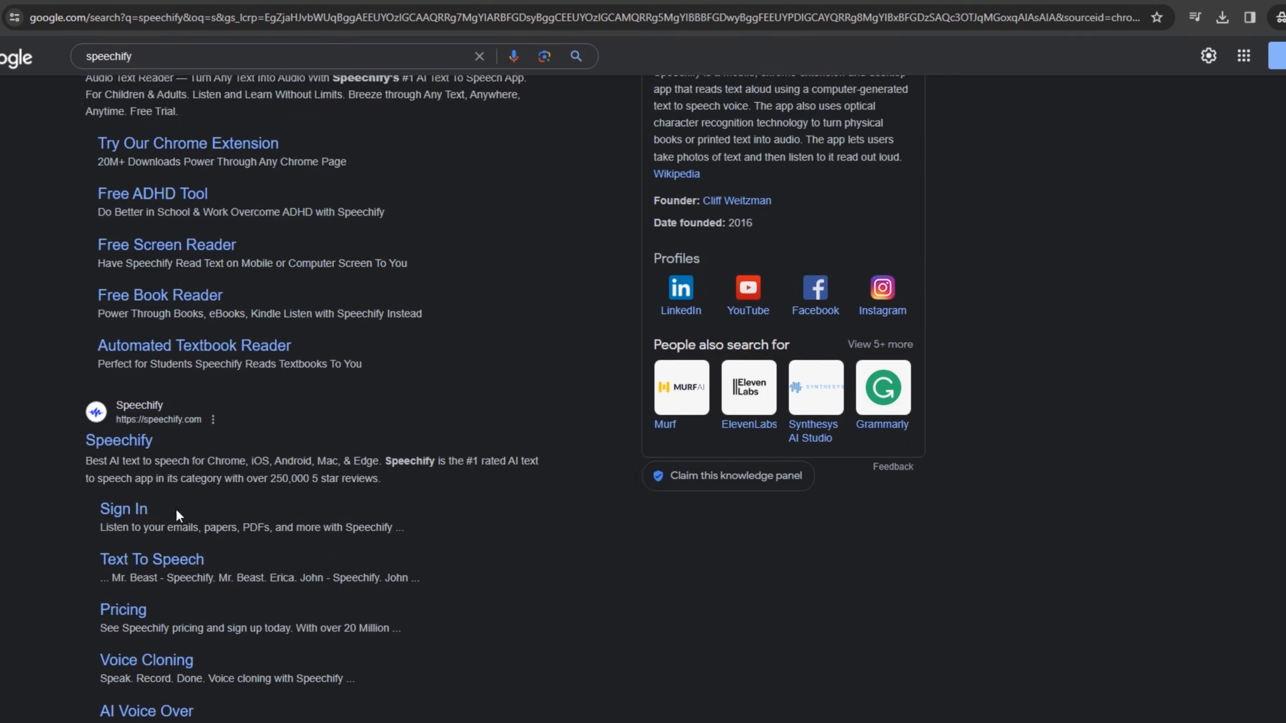
pyautogui.scroll(-1, 168, 521)
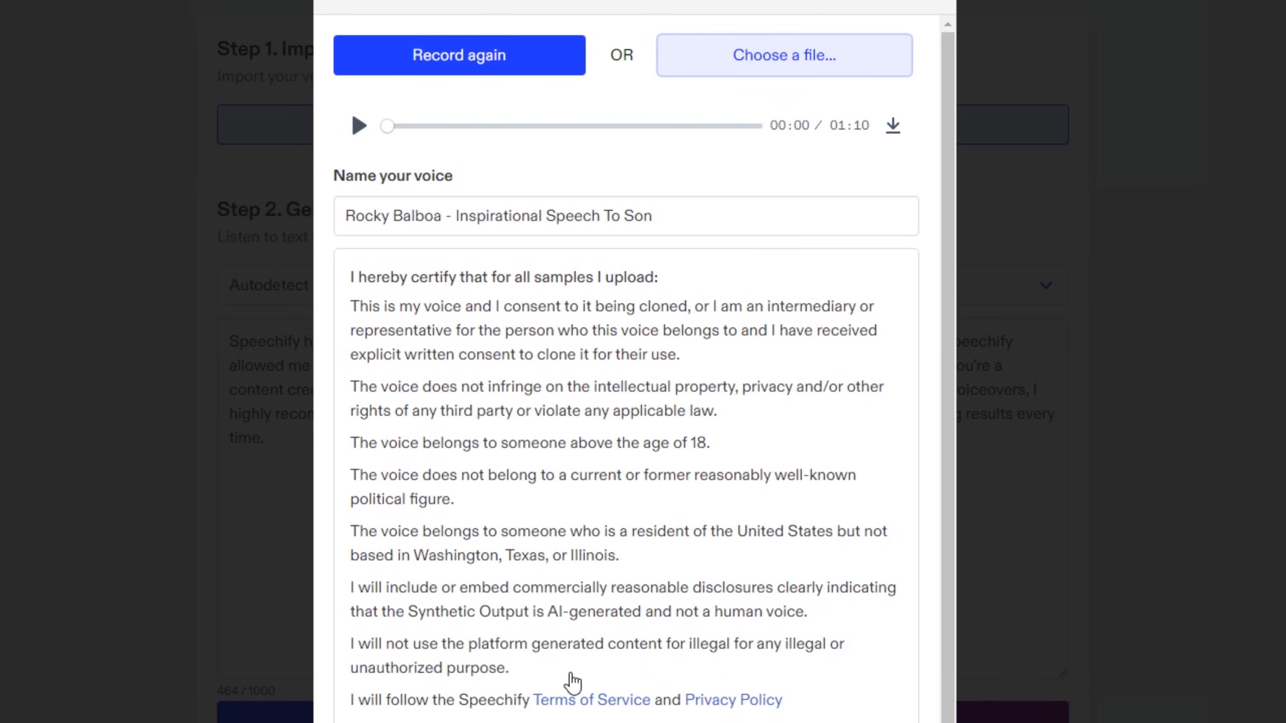
# Review the voice-cloning consent terms for the "Rocky Balboa - Inspirational Speech To Son" voice sample.
pyautogui.scroll(-1, 574, 684)
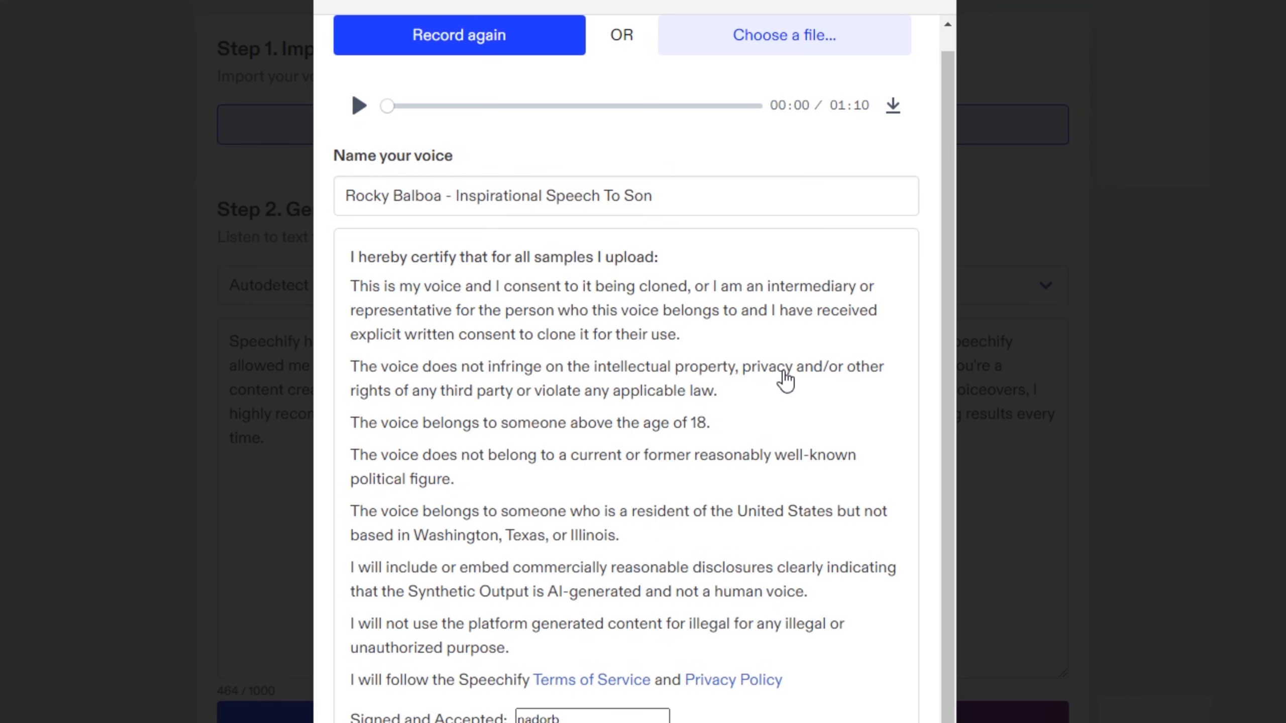
pyautogui.scroll(1, 785, 380)
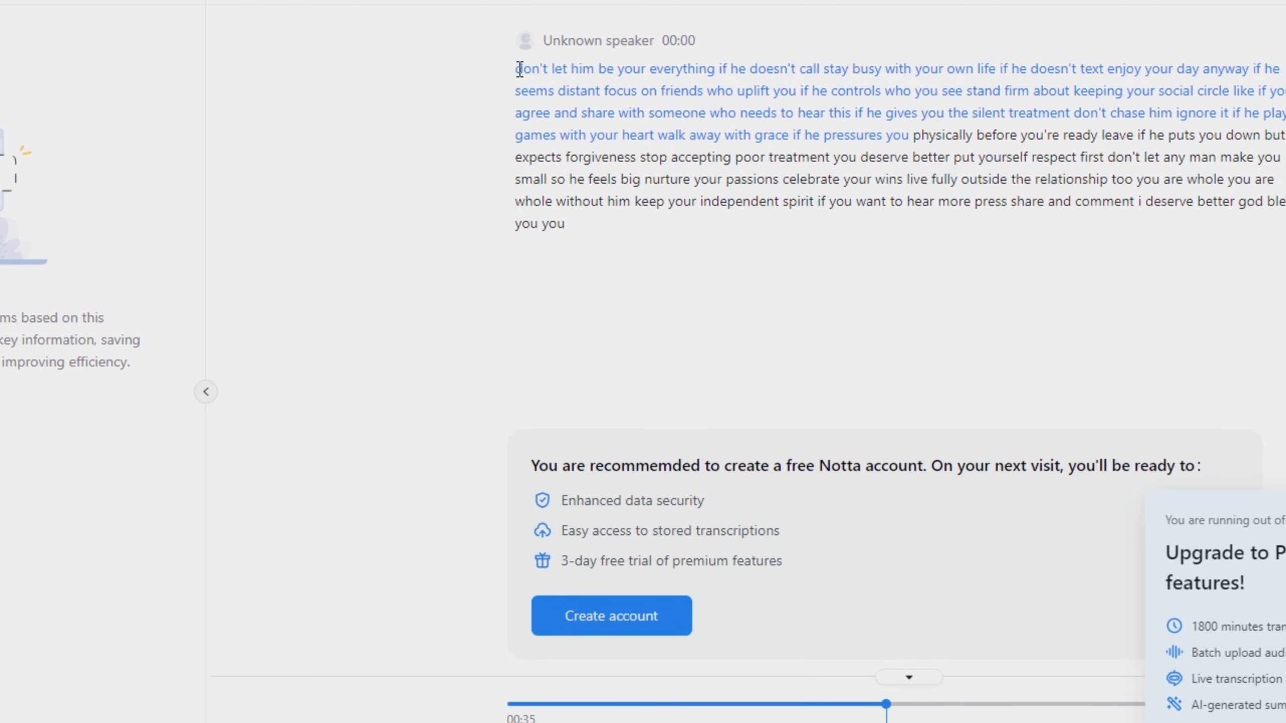
# Replace the Speechify sample text with the Notta transcript excerpt starting "Don't let him be your everything" and generate the audio.
pyautogui.moveTo(521, 68); pyautogui.dragTo(913, 132)
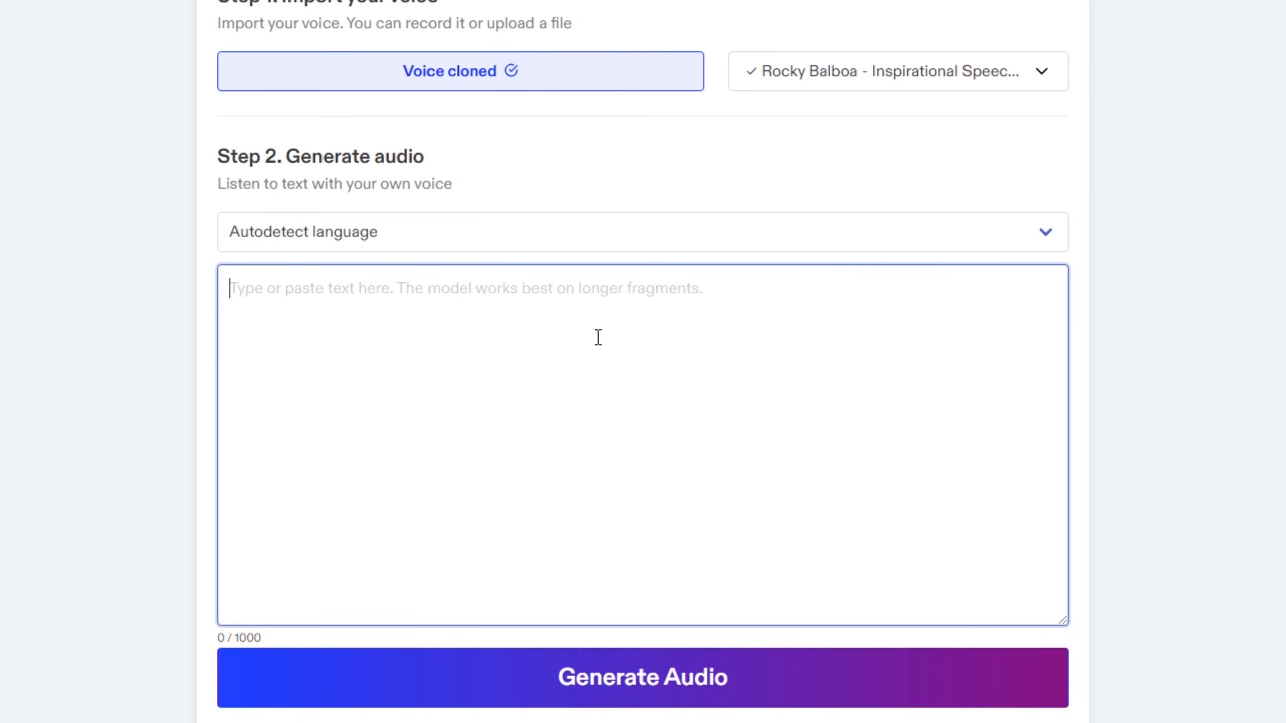
pyautogui.write("on't let him be your everything if he doesn't call stay busy with your own life if he doesn't text enjoy your day anyway if he seems distant focus on friends who uplift you if he controls who you see stand firm about keeping your social circle like if you agree and share with someone who needs to hear this if he gives you the silent treatment don't chase him ignore it if he plays games with your heart walk away with grace if he pressures you")
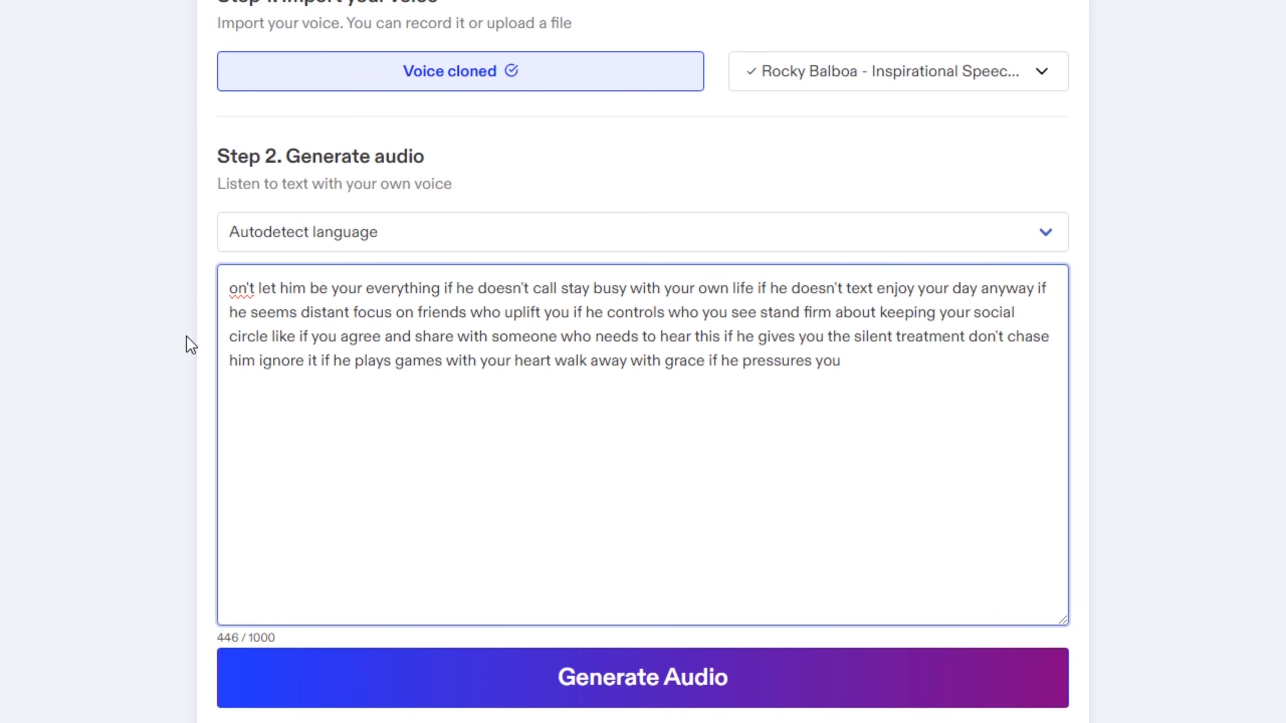
pyautogui.write('D')
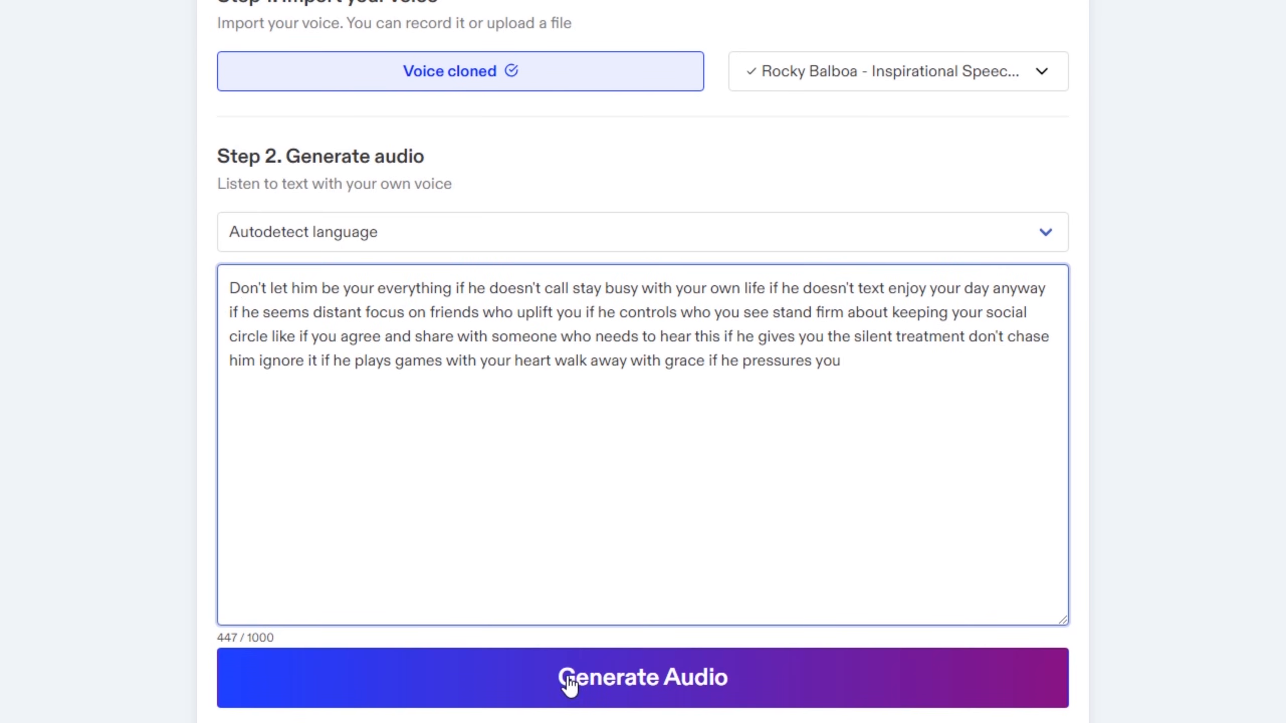
pyautogui.click(570, 684)
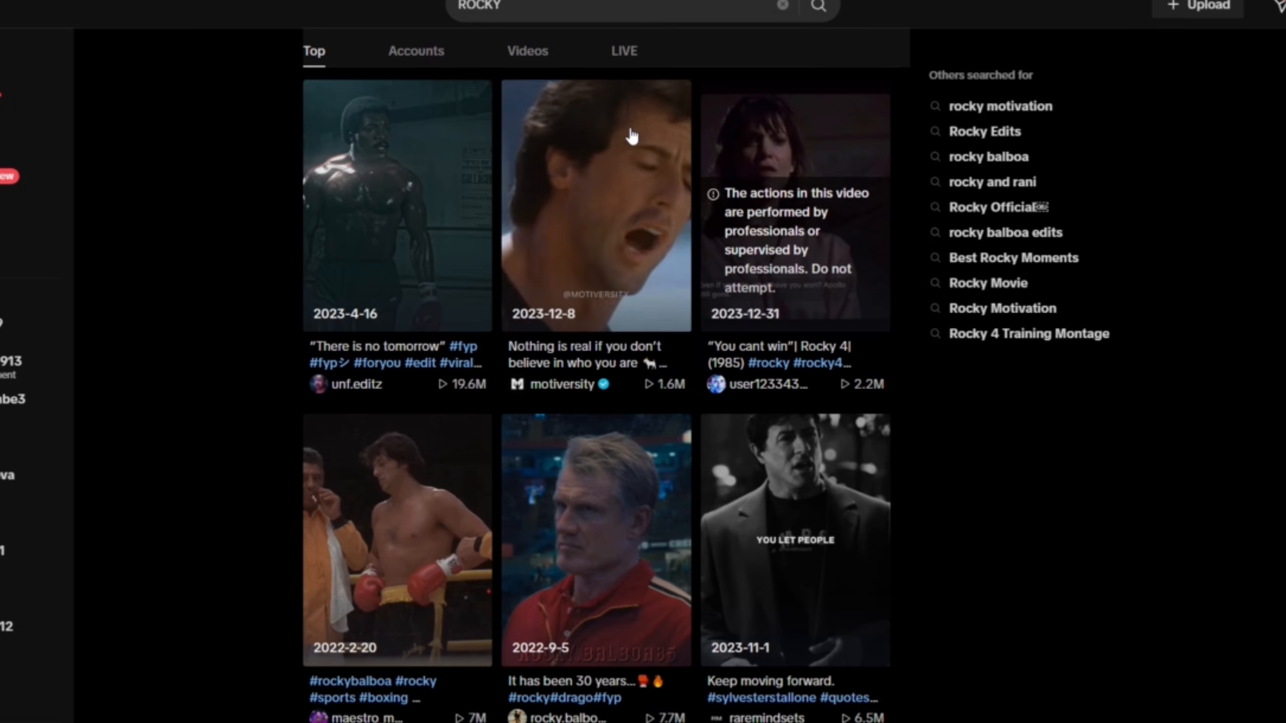
# Look through TikTok's ROCKY video results again for examples of movie edits.
pyautogui.scroll(-10, 631, 137)
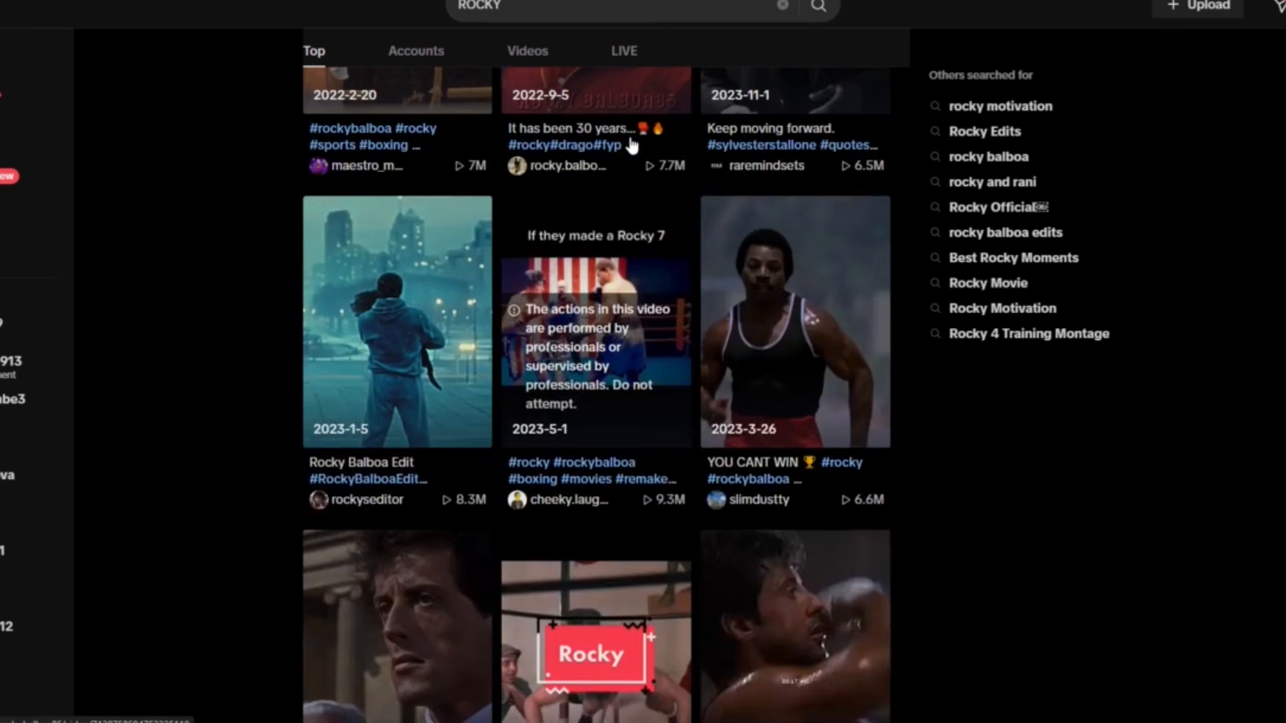
pyautogui.scroll(-10, 631, 145)
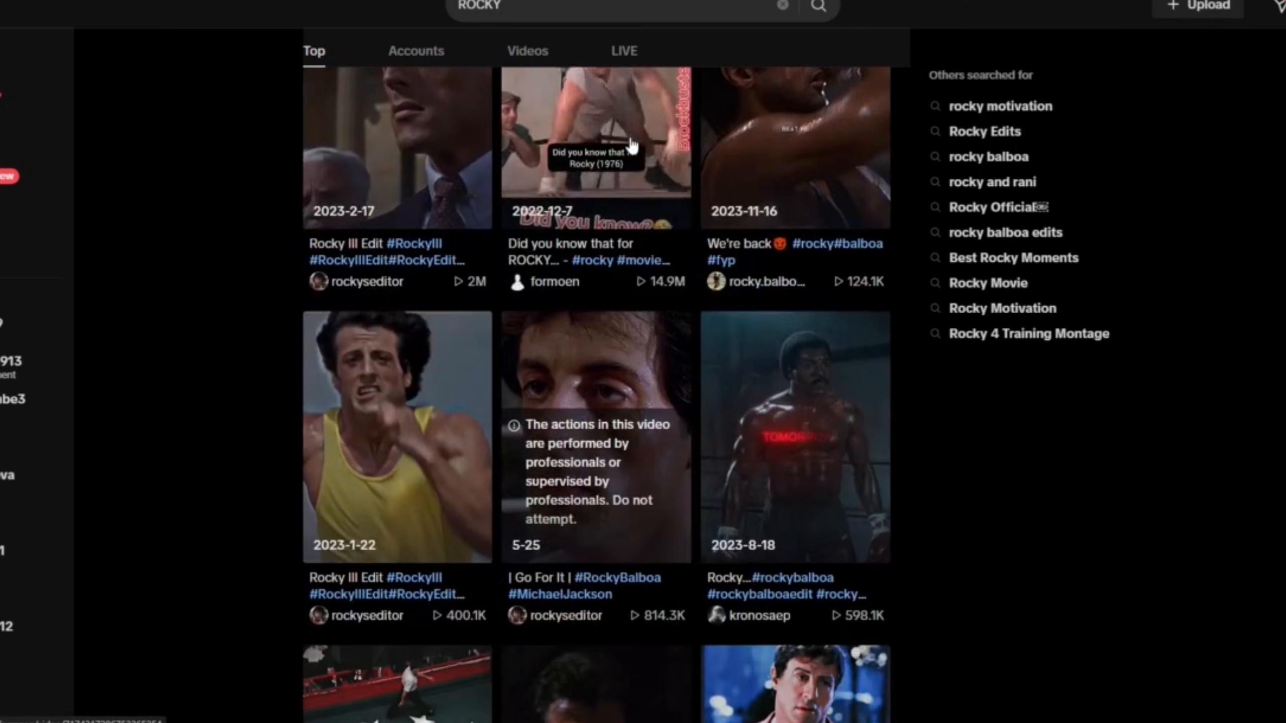
pyautogui.scroll(-4, 631, 145)
pyautogui.scroll(-7, 631, 146)
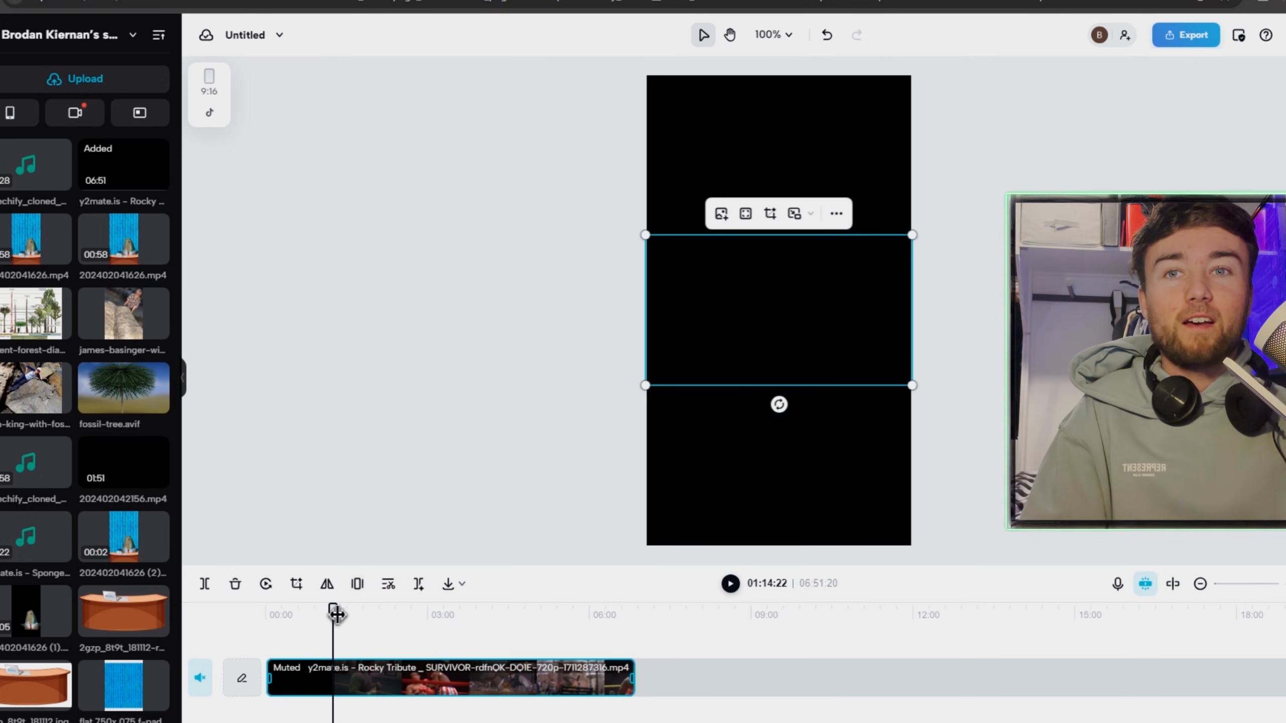
# In CapCut, enlarge the Rocky Tribute clip from two opposite corners so it fills the 9:16 canvas.
pyautogui.moveTo(998, 490); pyautogui.dragTo(1190, 564)
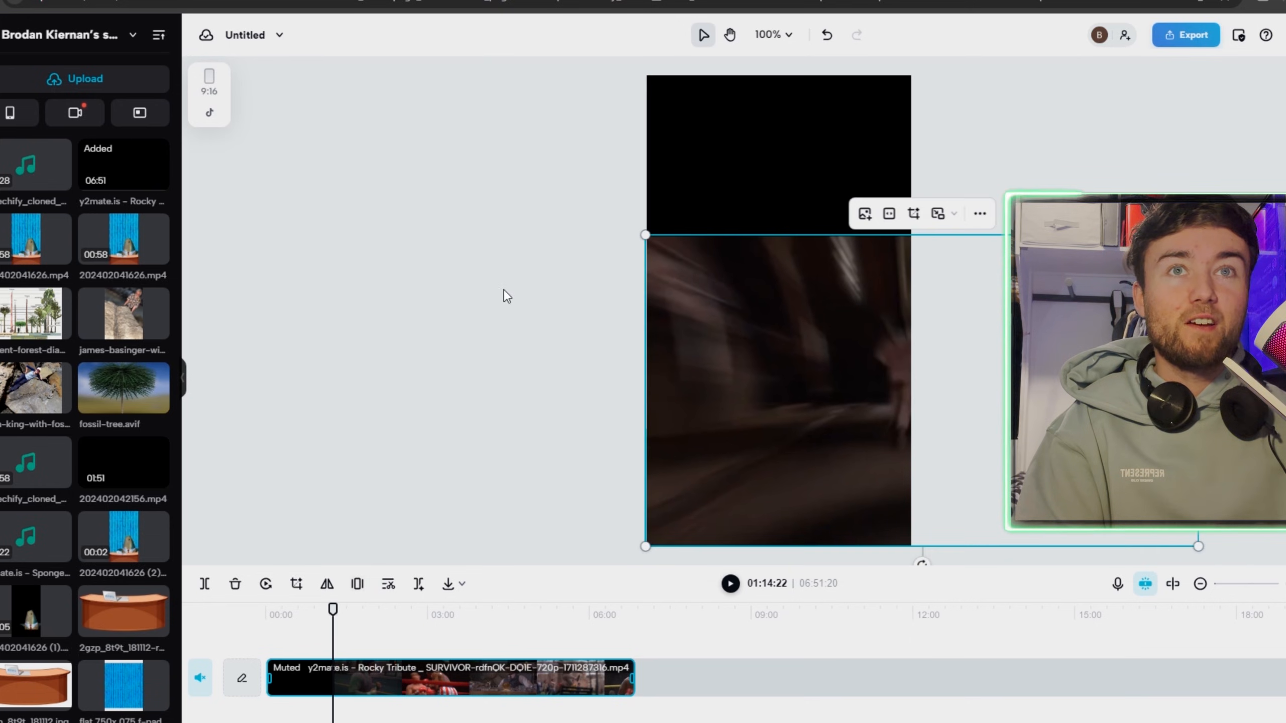
pyautogui.moveTo(644, 236); pyautogui.dragTo(307, 158)
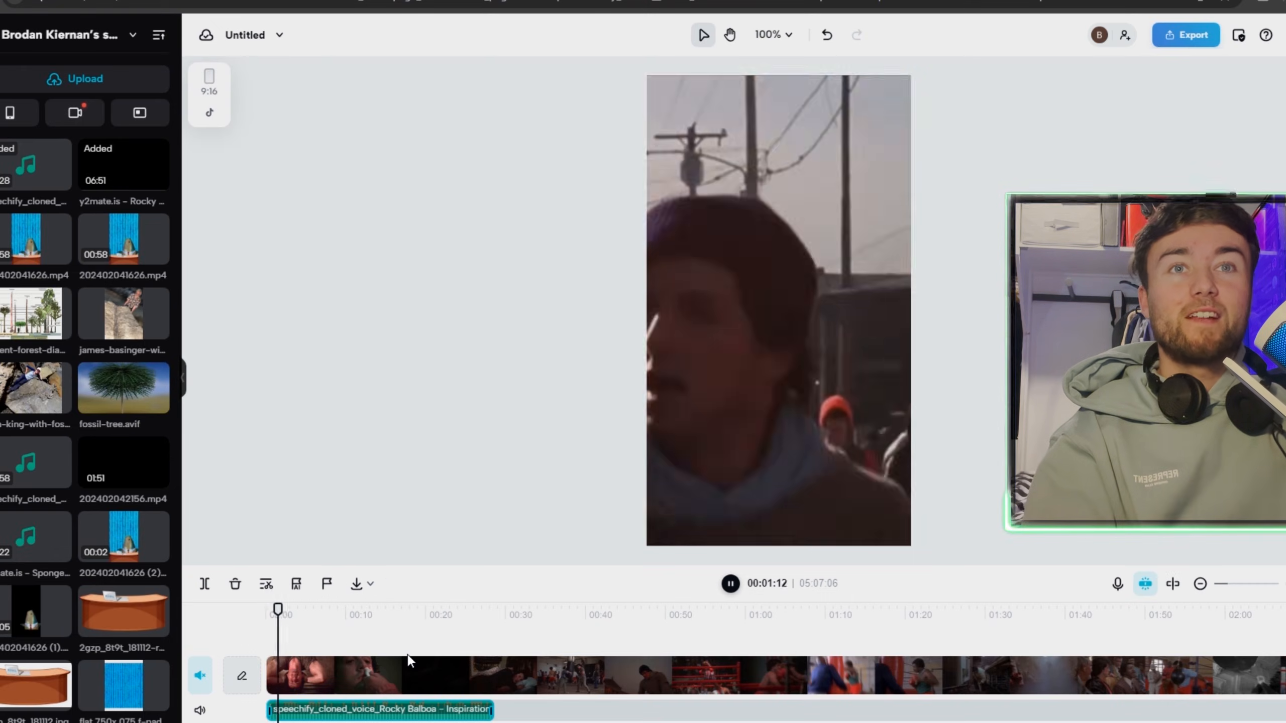
# Stop the preview, split the Rocky Tribute clip near its start and delete the unwanted footage after the short opening shots.
pyautogui.press('space')
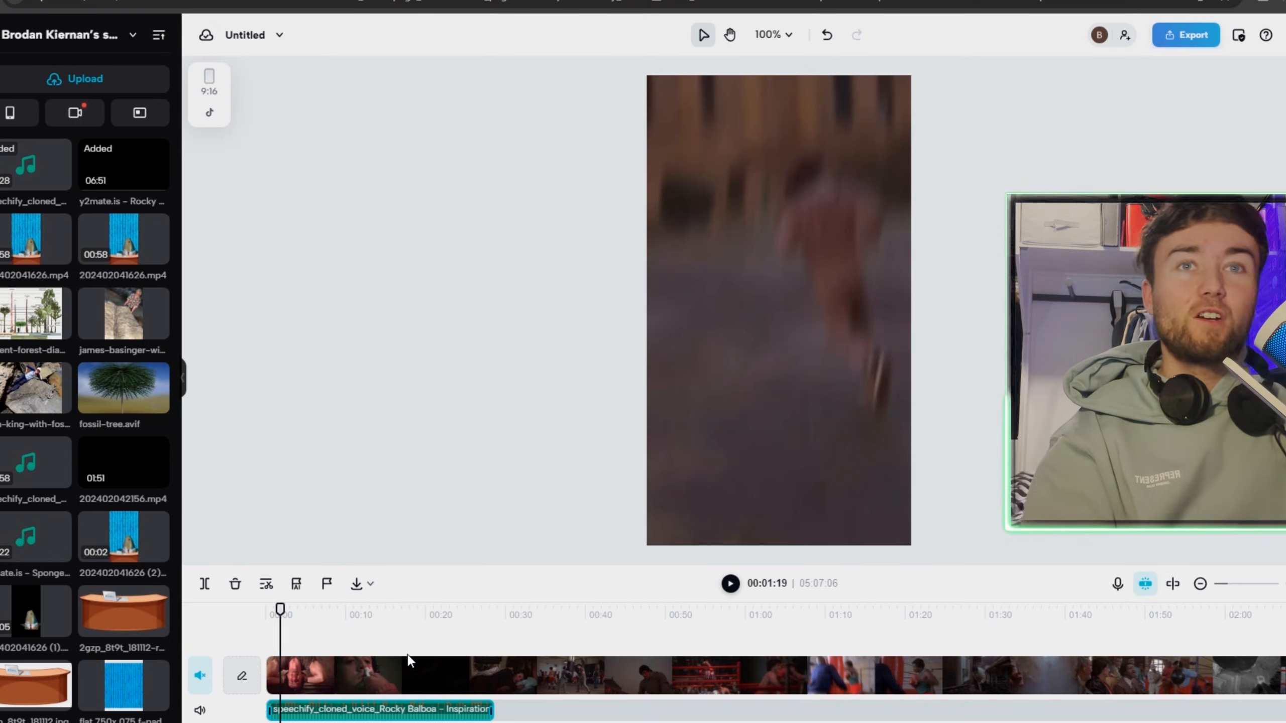
pyautogui.click(334, 663)
pyautogui.moveTo(279, 608); pyautogui.dragTo(310, 614)
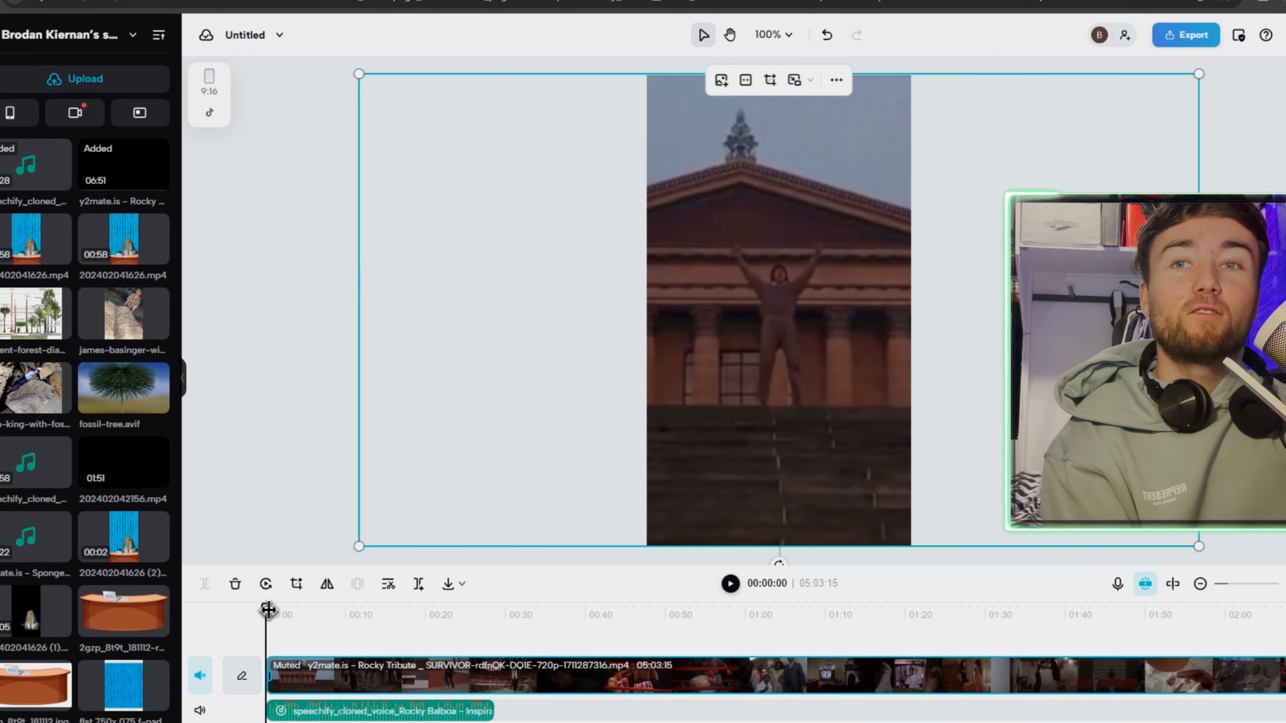
pyautogui.moveTo(268, 611); pyautogui.dragTo(319, 570)
pyautogui.click(182, 543)
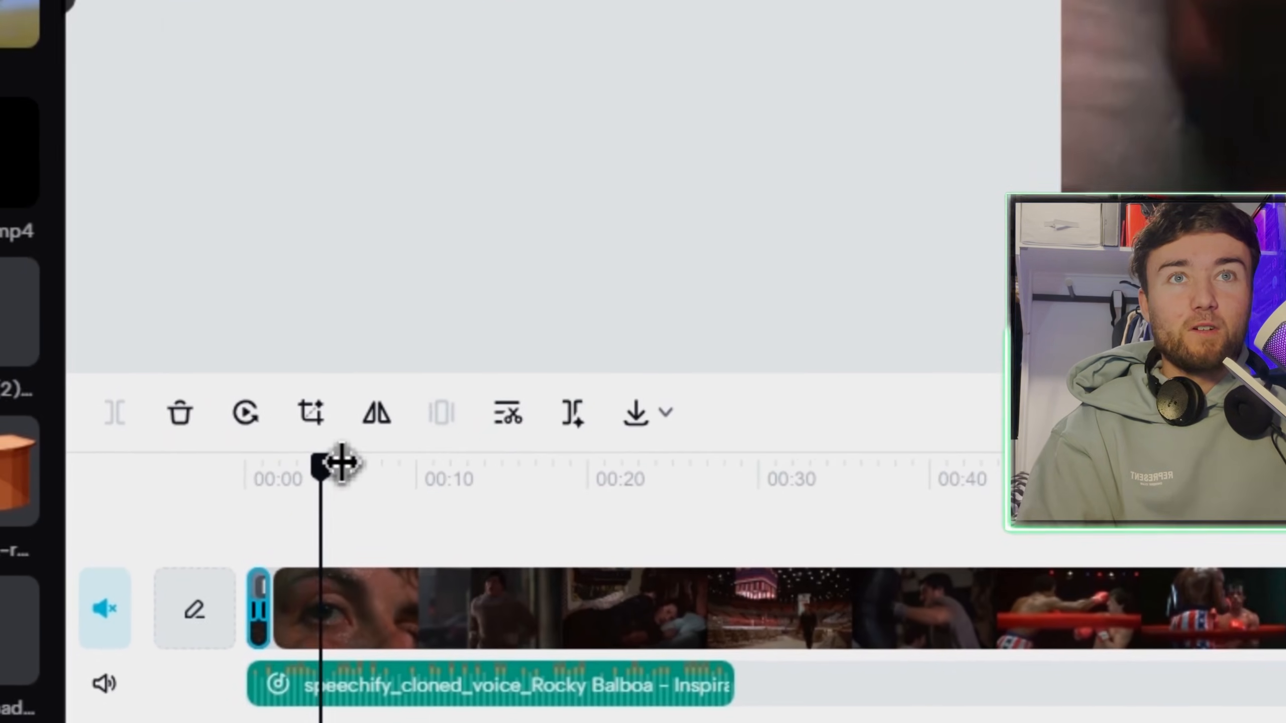
pyautogui.moveTo(341, 462); pyautogui.dragTo(311, 609)
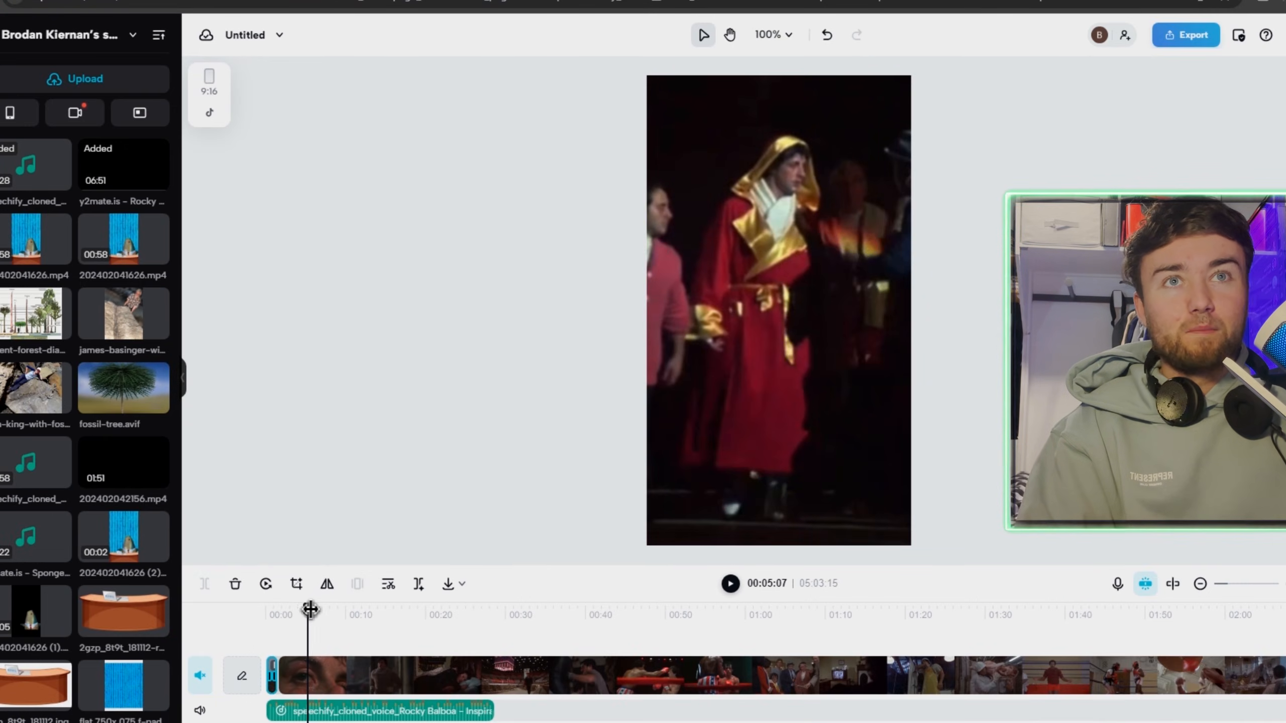
pyautogui.click(323, 665)
pyautogui.click(236, 584)
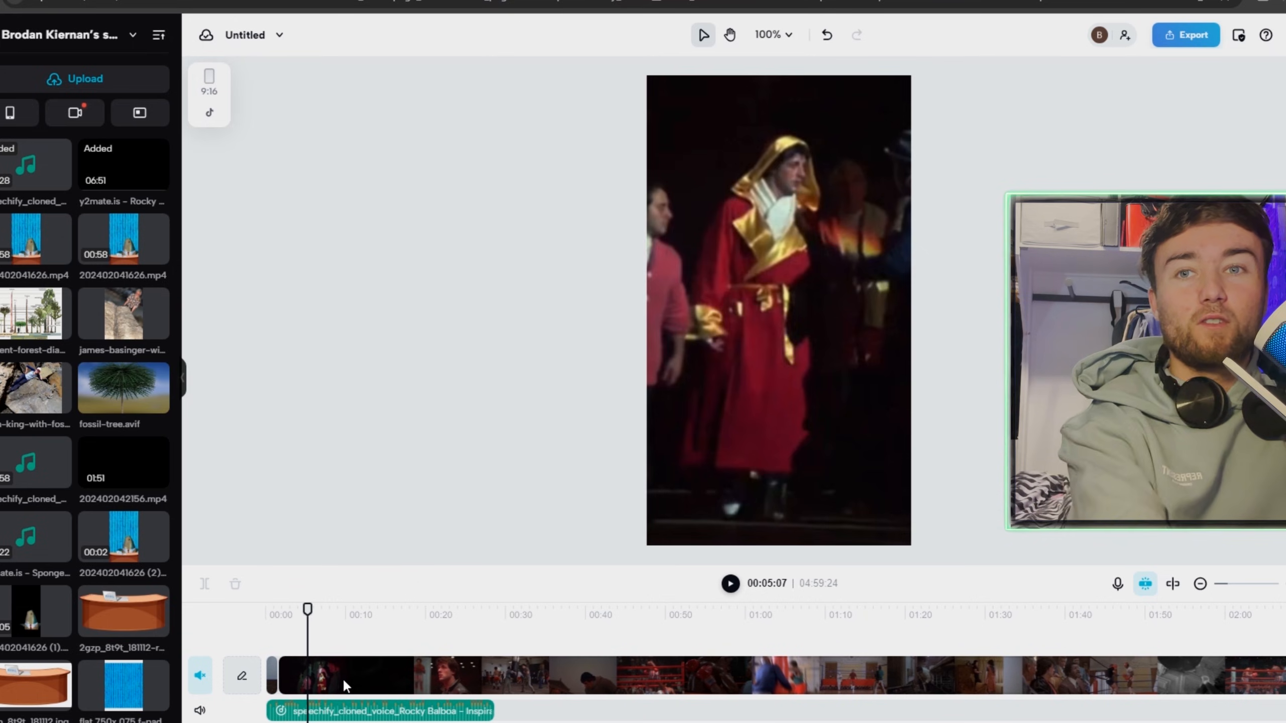
# Split the Rocky Tribute clip at 00:06:06 and delete the short section just before that cut.
pyautogui.moveTo(308, 609); pyautogui.dragTo(293, 615)
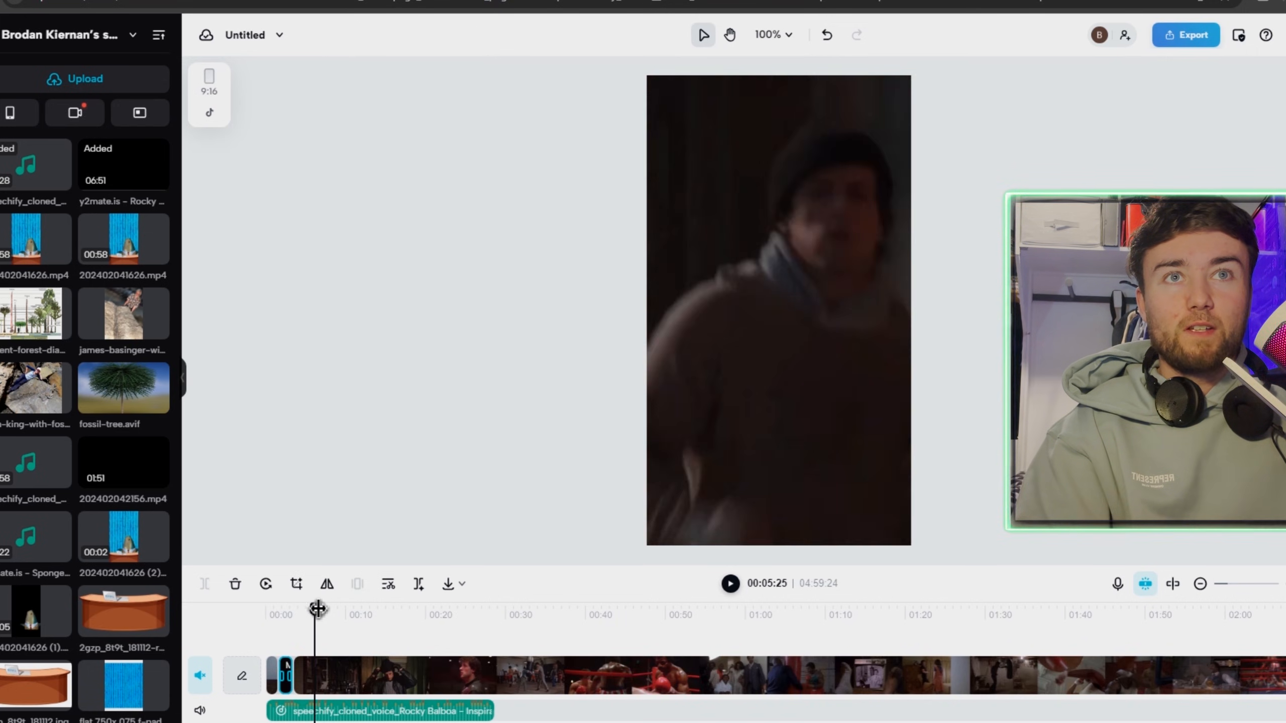
pyautogui.moveTo(318, 609); pyautogui.dragTo(319, 610)
pyautogui.click(330, 685)
pyautogui.click(204, 586)
pyautogui.click(302, 676)
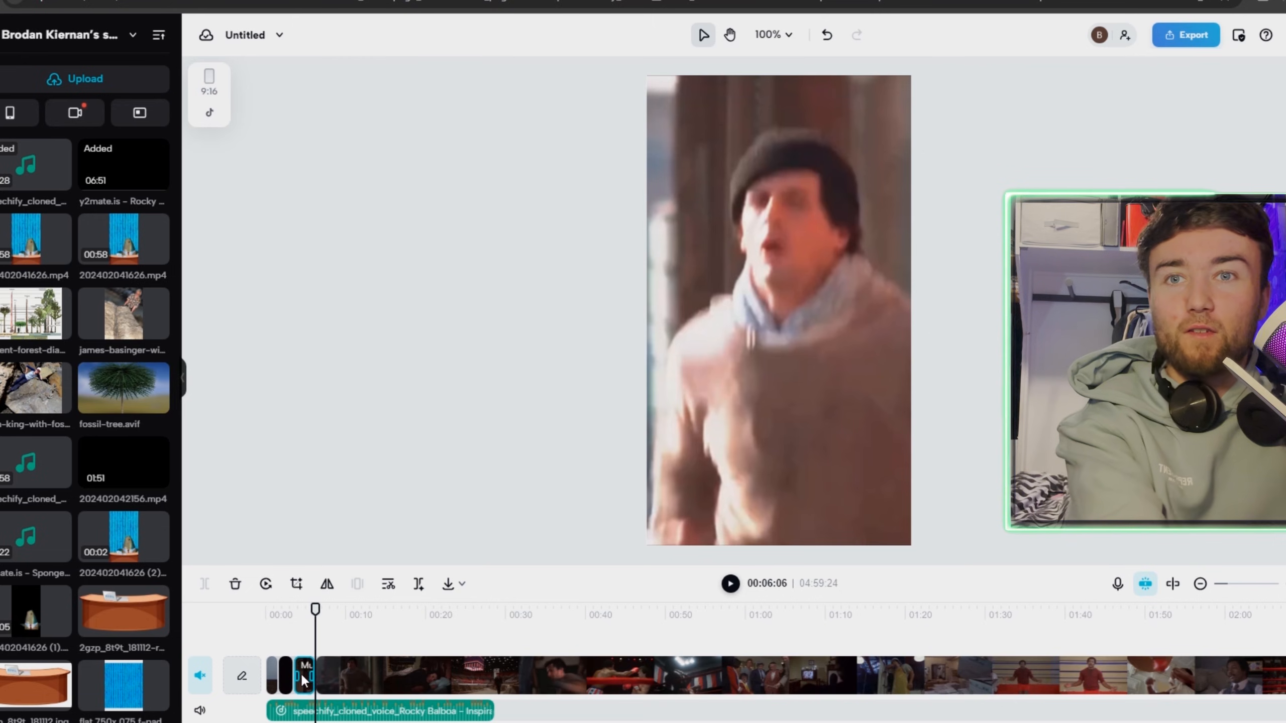
pyautogui.press('Delete')
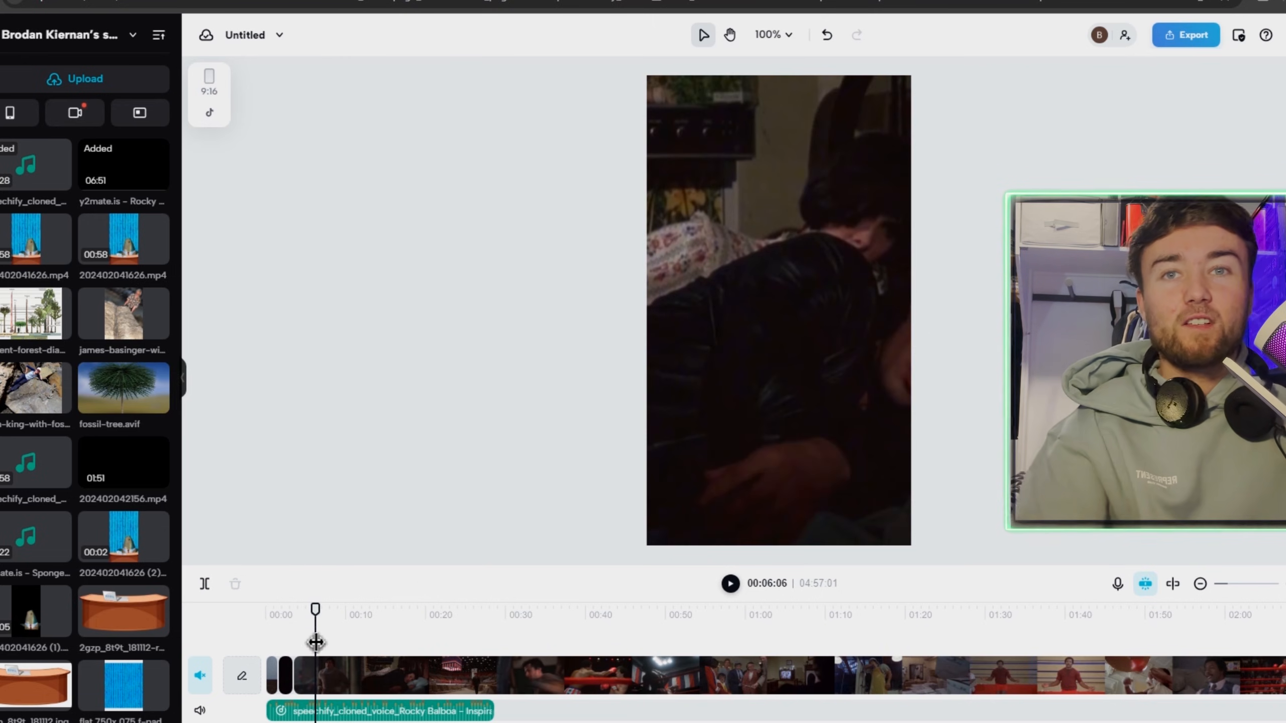
# Split the Rocky Tribute clip at 00:07:20 and delete the footage between the previous cut and that point.
pyautogui.moveTo(290, 634)
pyautogui.mouseDown()
pyautogui.moveTo(313, 615)
pyautogui.moveTo(300, 632)
pyautogui.mouseUp()
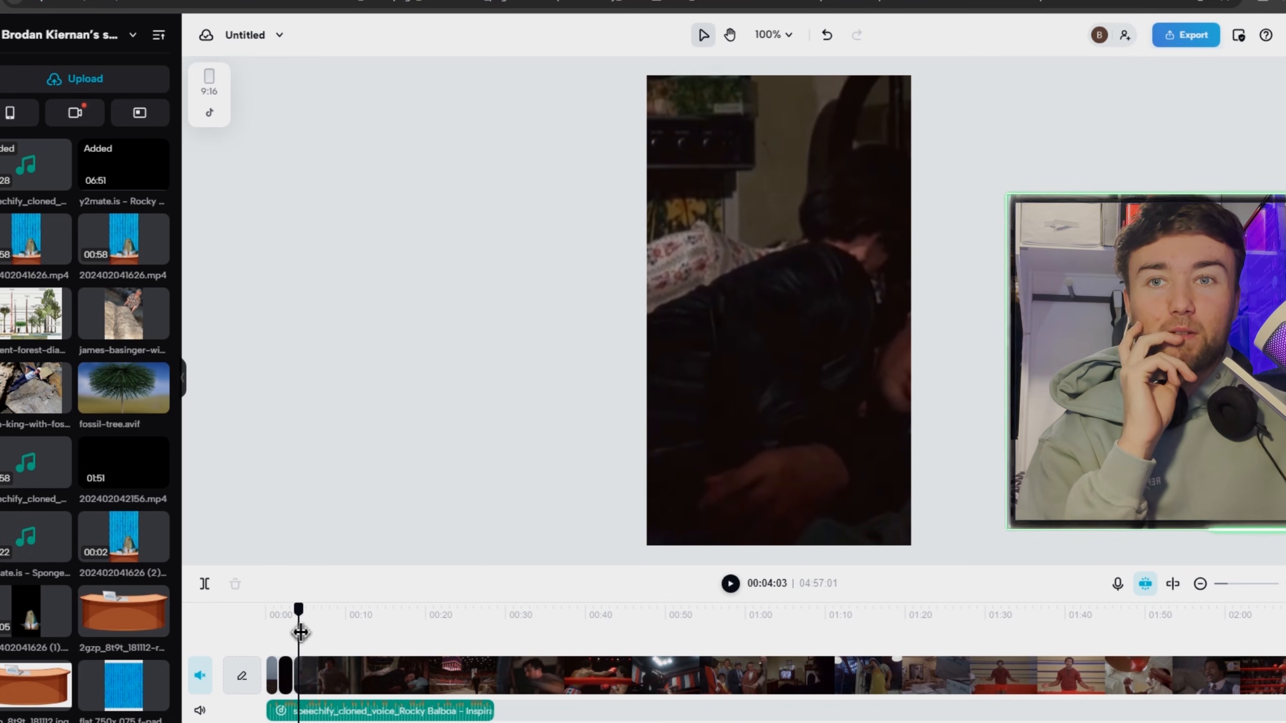
pyautogui.moveTo(299, 632); pyautogui.dragTo(296, 632)
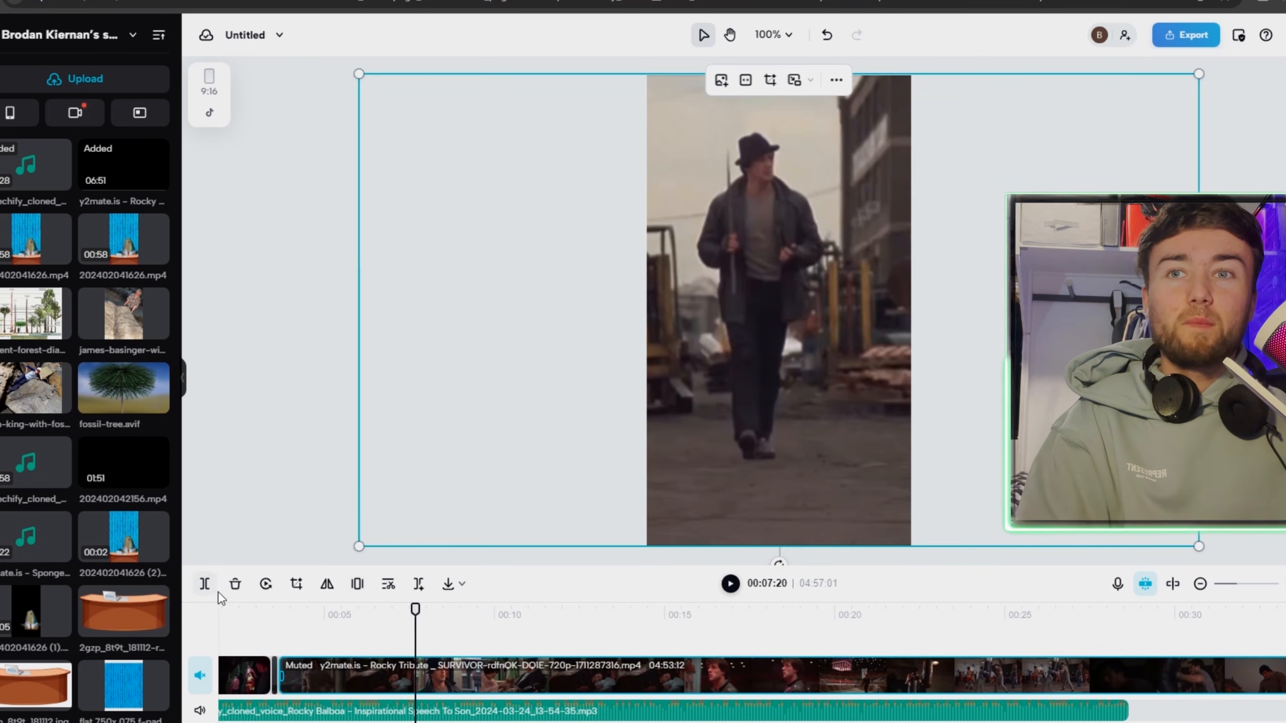
pyautogui.click(209, 588)
pyautogui.click(378, 676)
pyautogui.press('Delete')
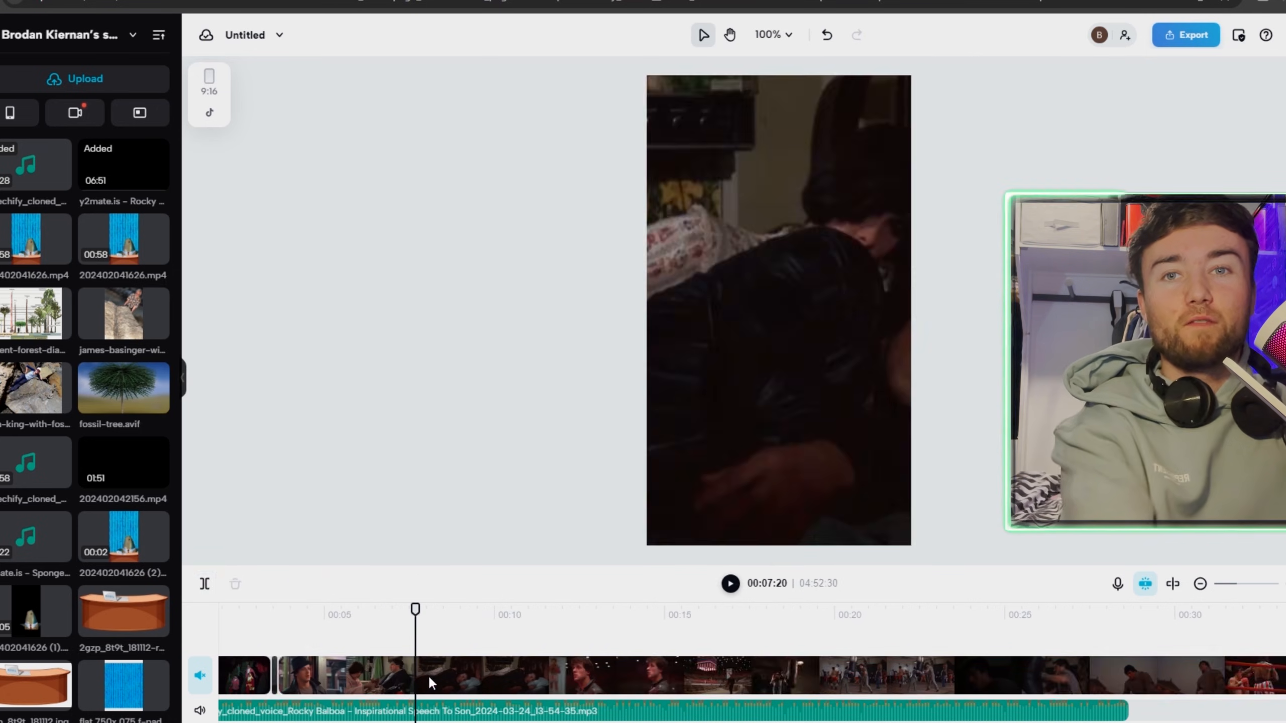
# Split the Rocky Tribute clip at 00:03:26, then go to about 00:07:00 and make the next cut.
pyautogui.click(273, 631)
pyautogui.moveTo(286, 611); pyautogui.dragTo(288, 624)
pyautogui.click(306, 678)
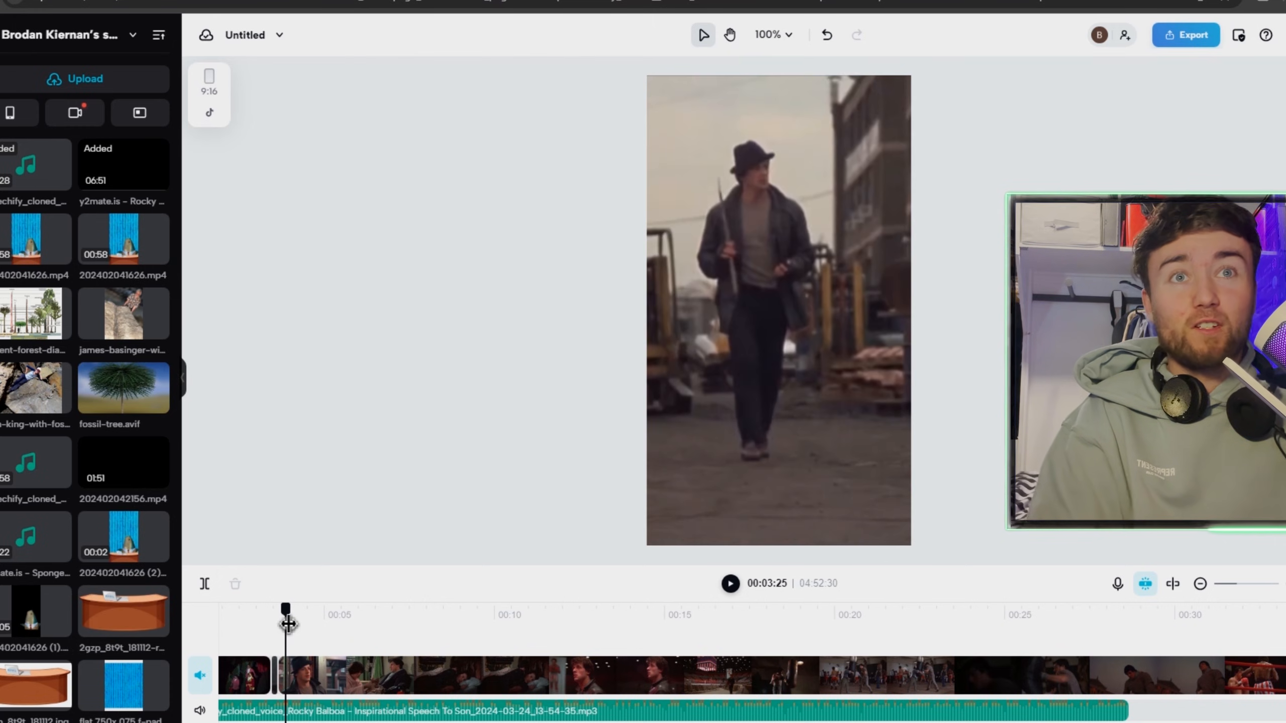
pyautogui.click(306, 685)
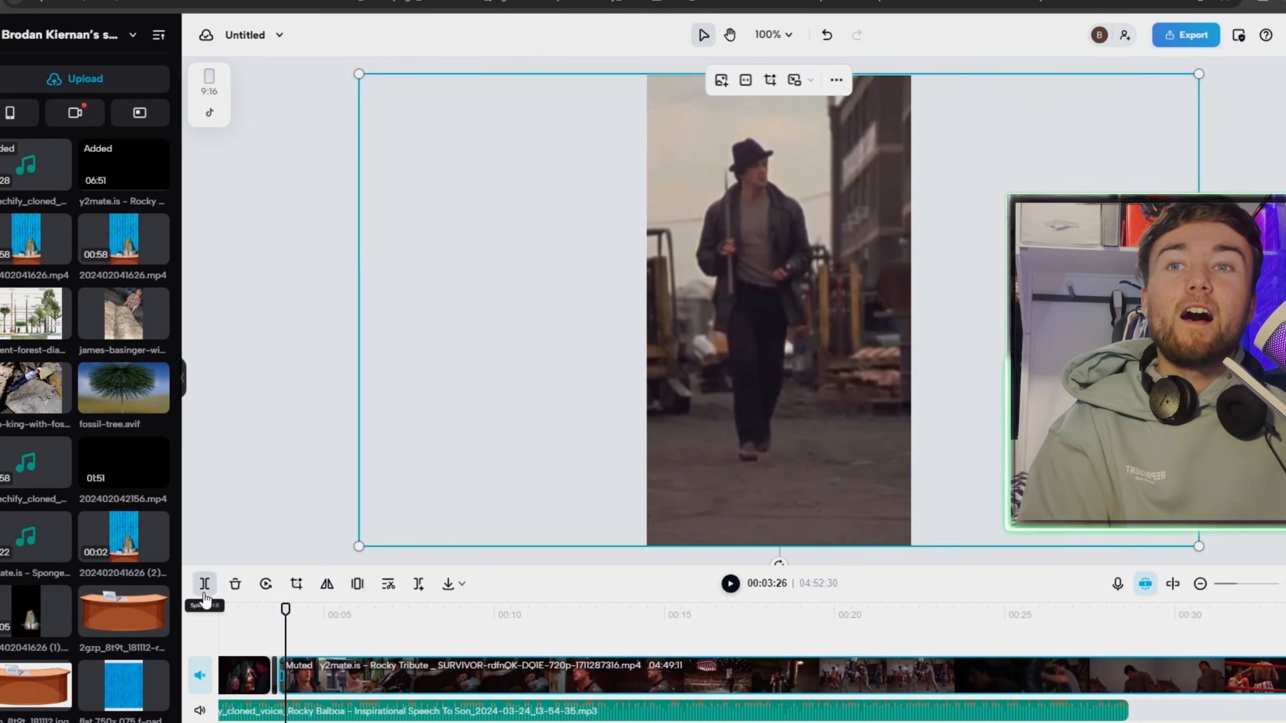
pyautogui.moveTo(310, 608); pyautogui.dragTo(366, 584)
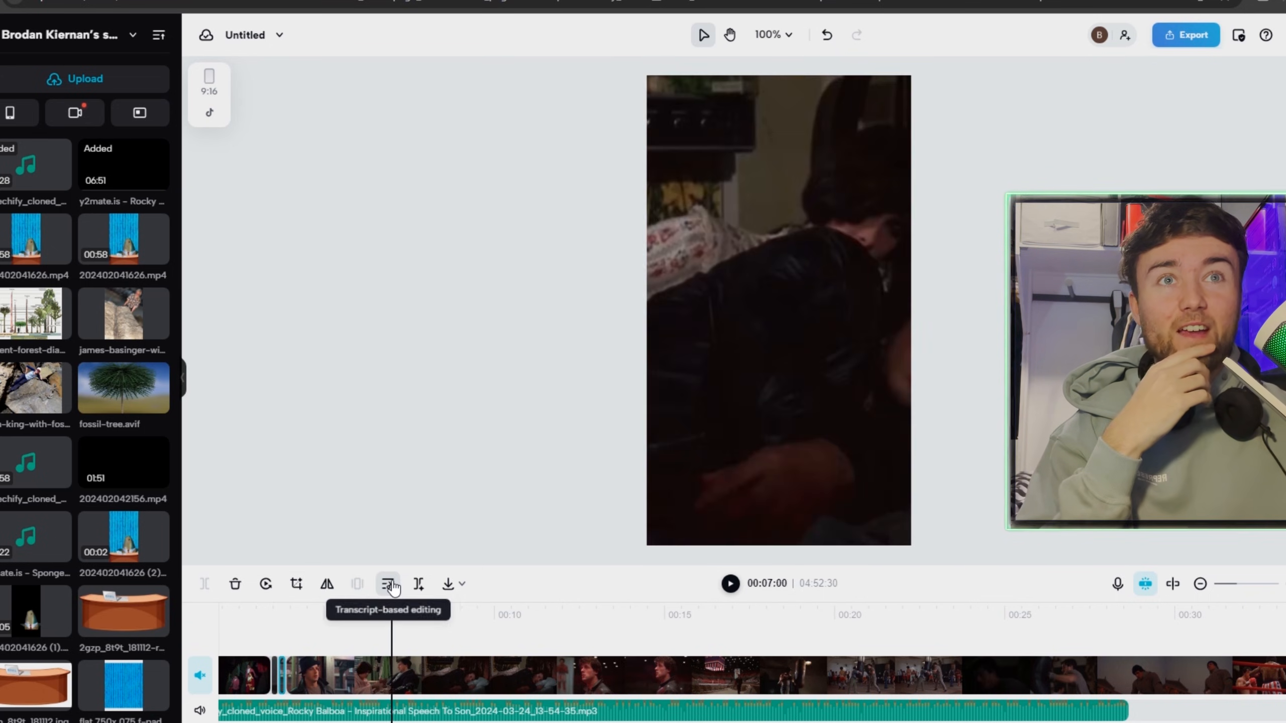
pyautogui.click(204, 584)
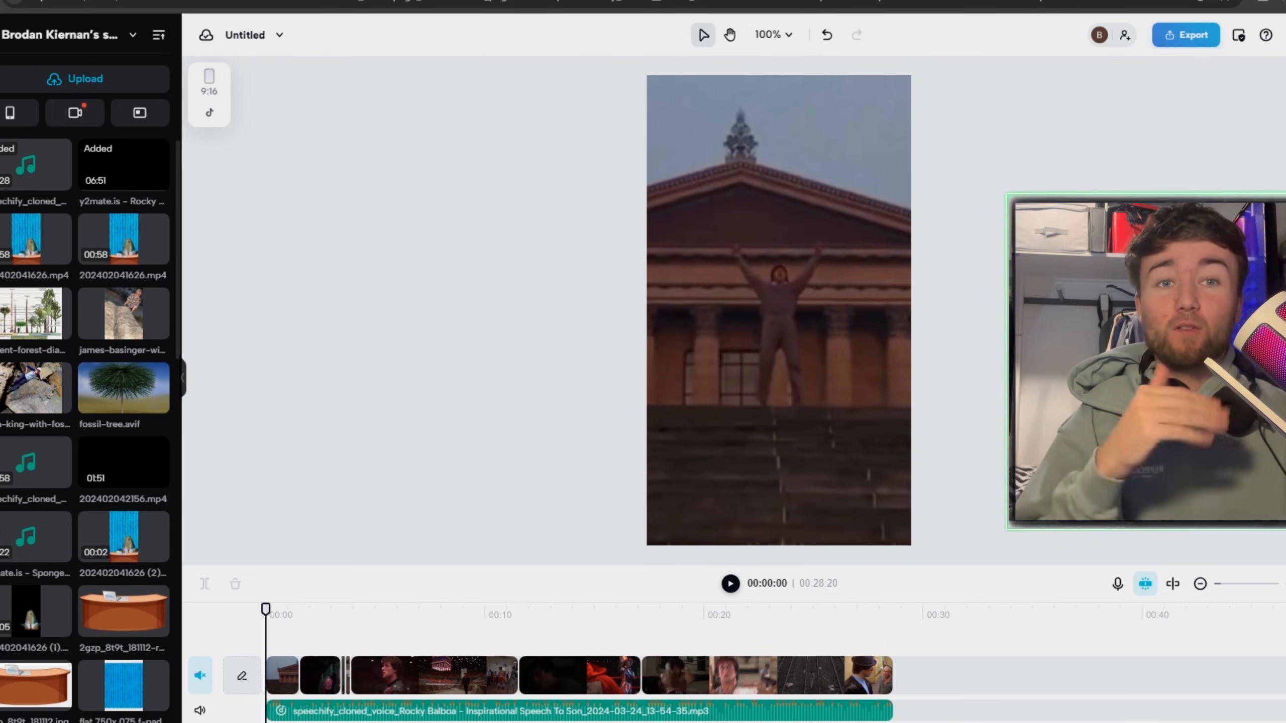
# Generate auto captions from the speech in the video.
pyautogui.click(1, 319)
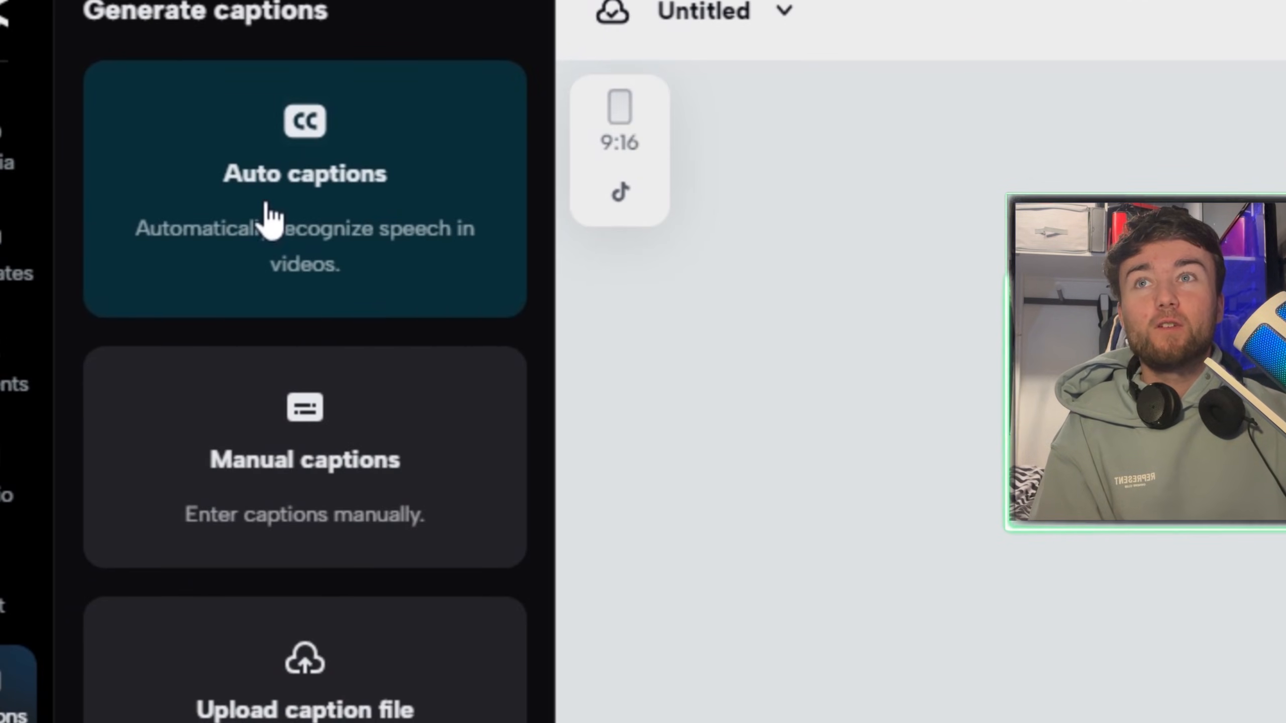
pyautogui.click(212, 117)
pyautogui.click(260, 540)
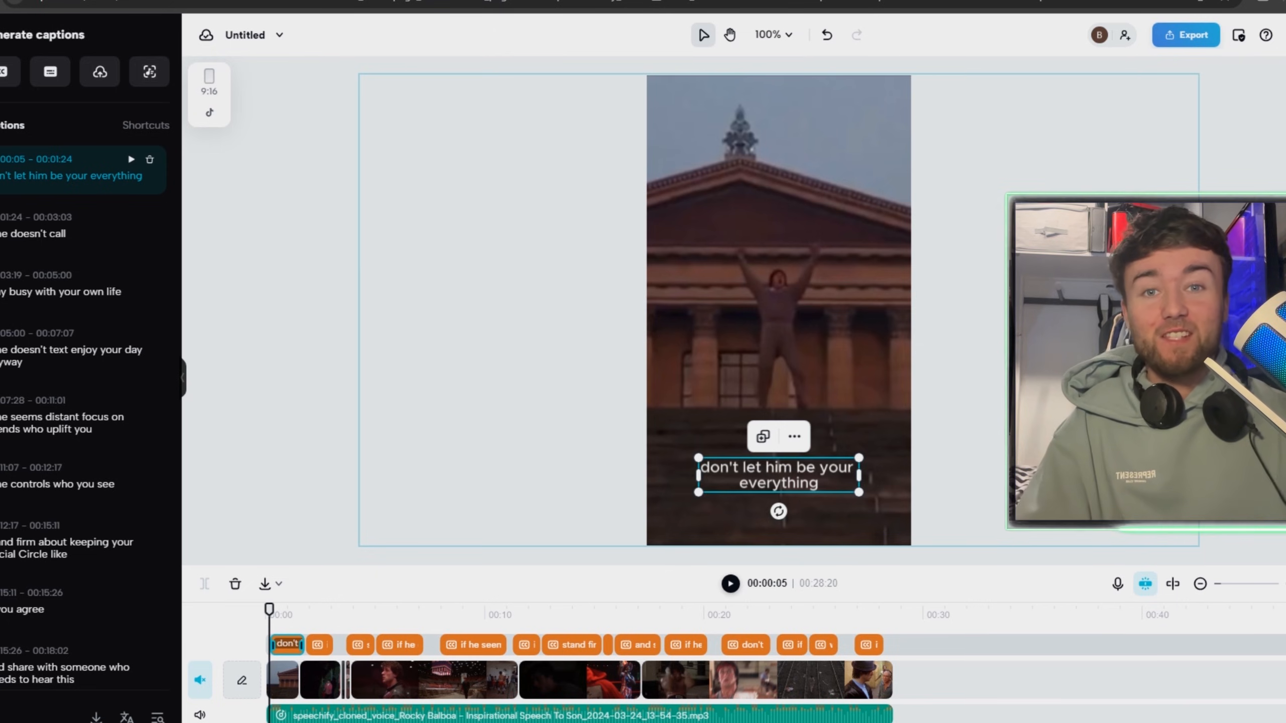
# Set the caption font to ZY Vigorous-Med and make the text bold.
pyautogui.click(1285, 130)
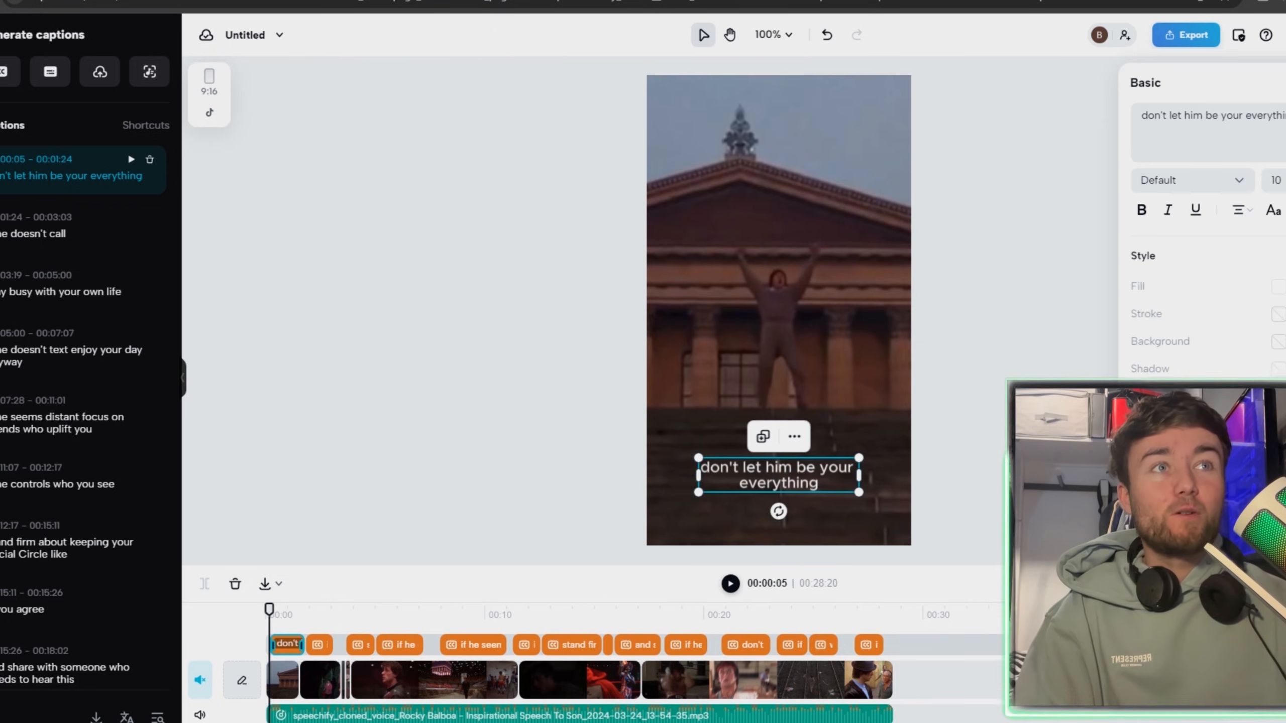
pyautogui.click(1193, 193)
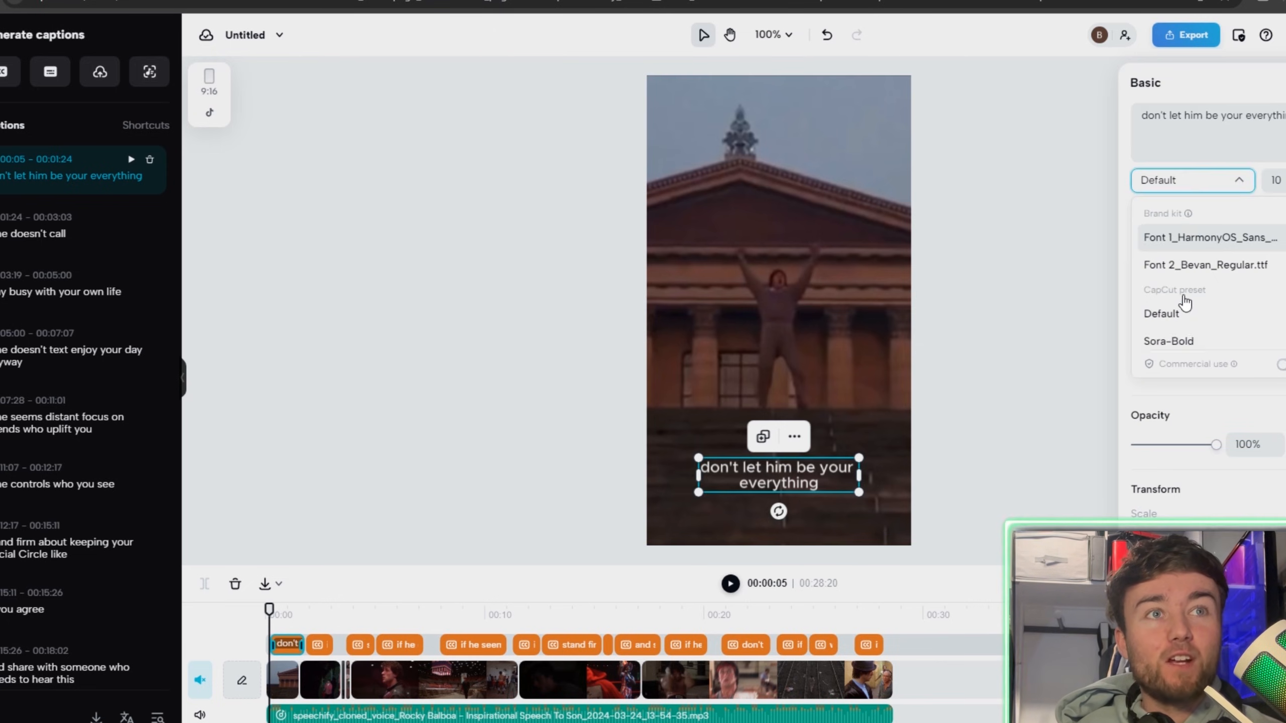
pyautogui.scroll(-3, 1184, 294)
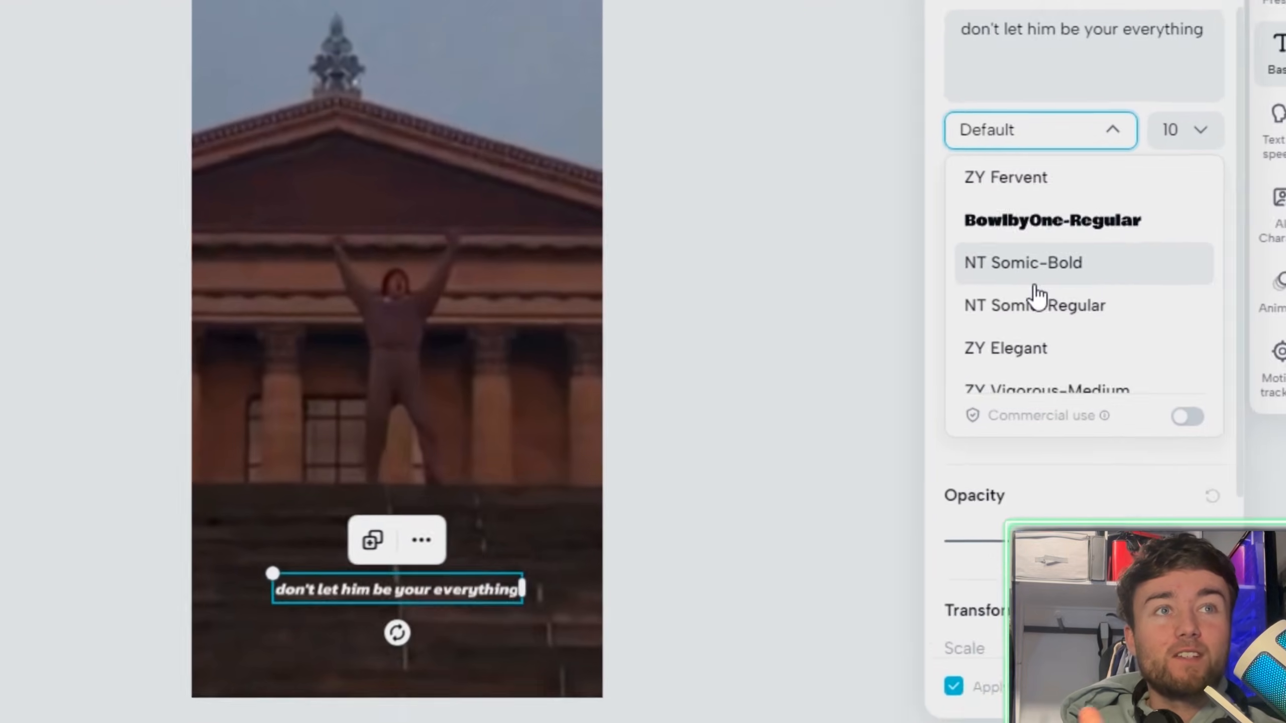
pyautogui.scroll(-3, 1035, 290)
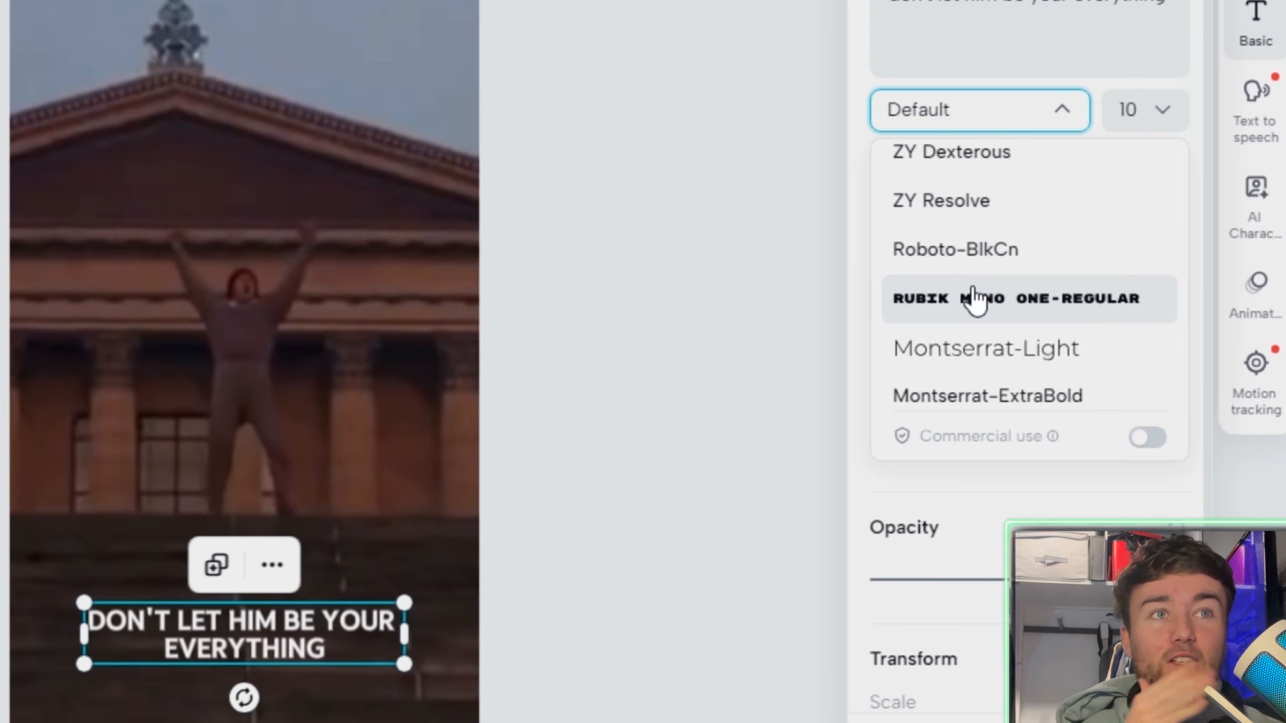
pyautogui.scroll(2, 1035, 289)
pyautogui.click(972, 279)
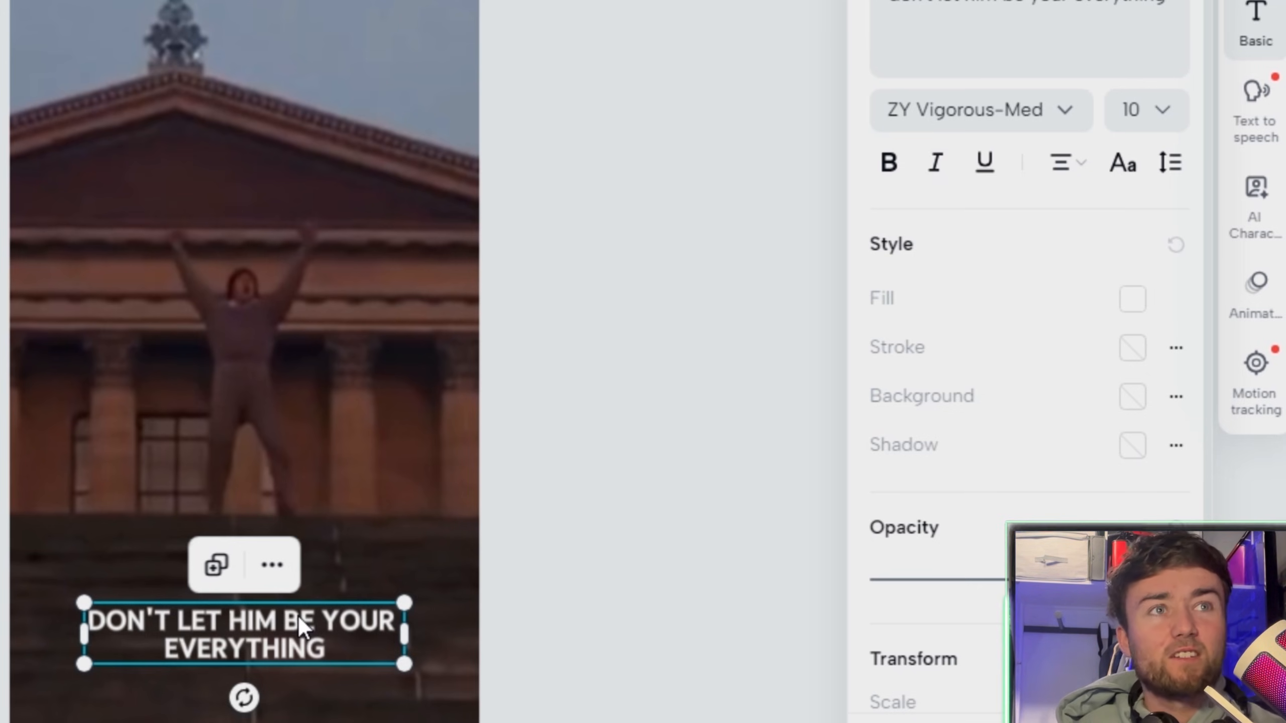
pyautogui.hotkey('ctrl', 'b')
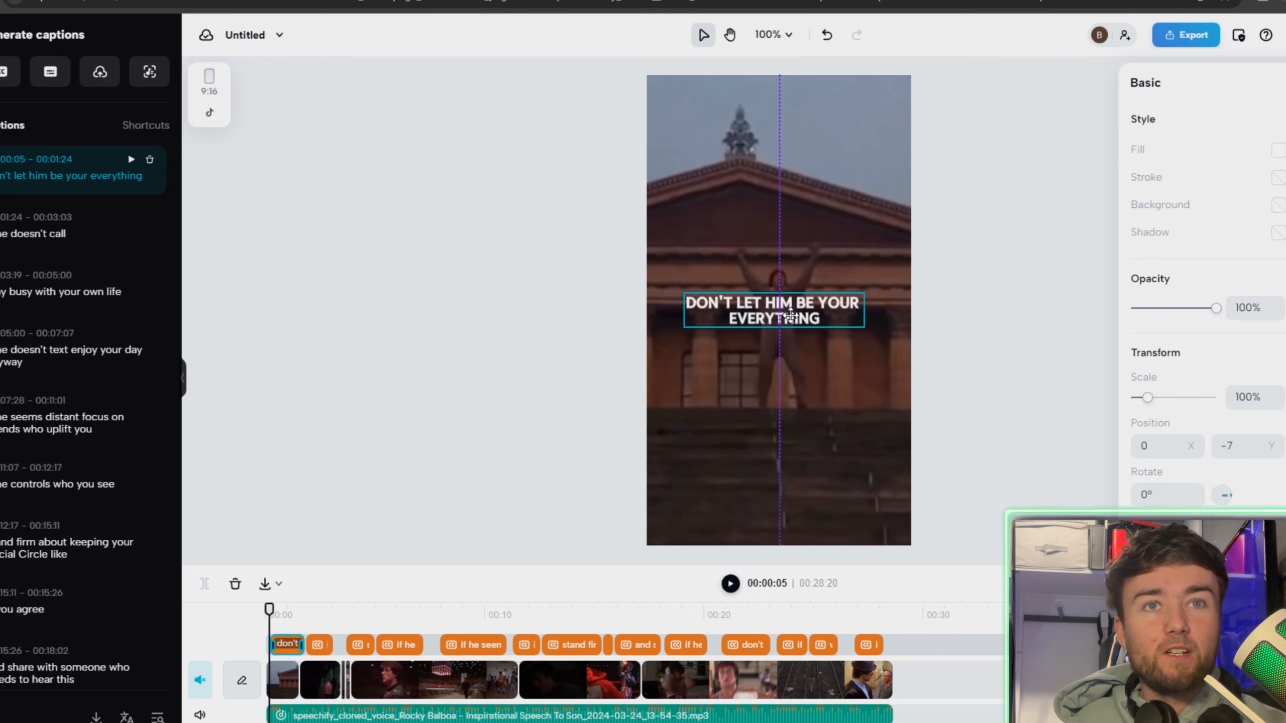
# Move the captions to the centre of the frame and apply the Word-by-word caption animation to all of them.
pyautogui.moveTo(790, 330); pyautogui.dragTo(796, 326)
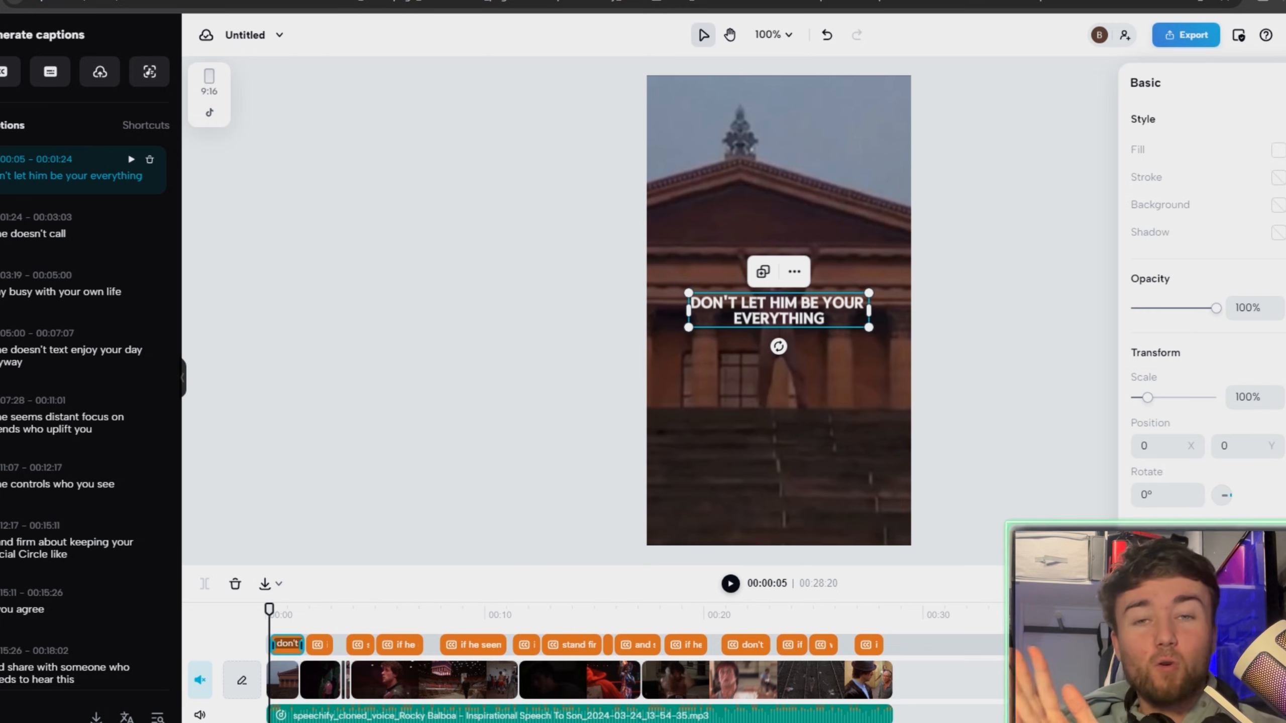
pyautogui.click(1285, 188)
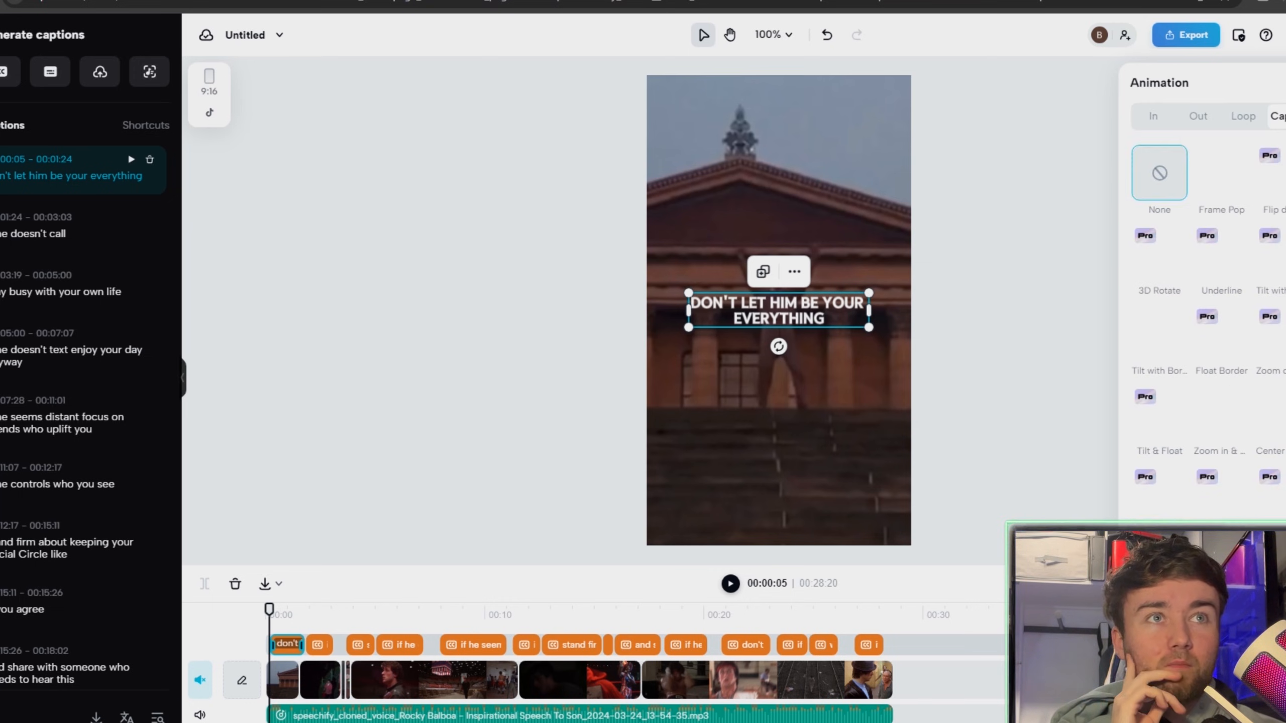
pyautogui.scroll(-2, 1200, 512)
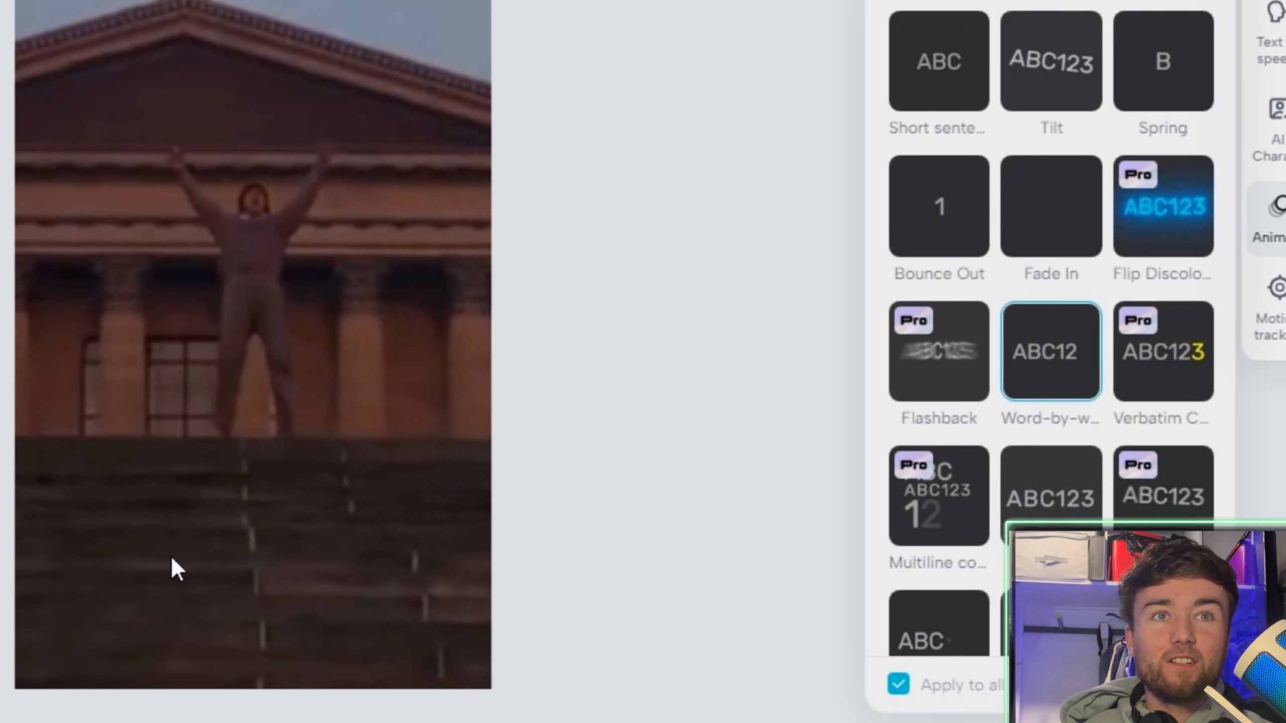
pyautogui.press('space')
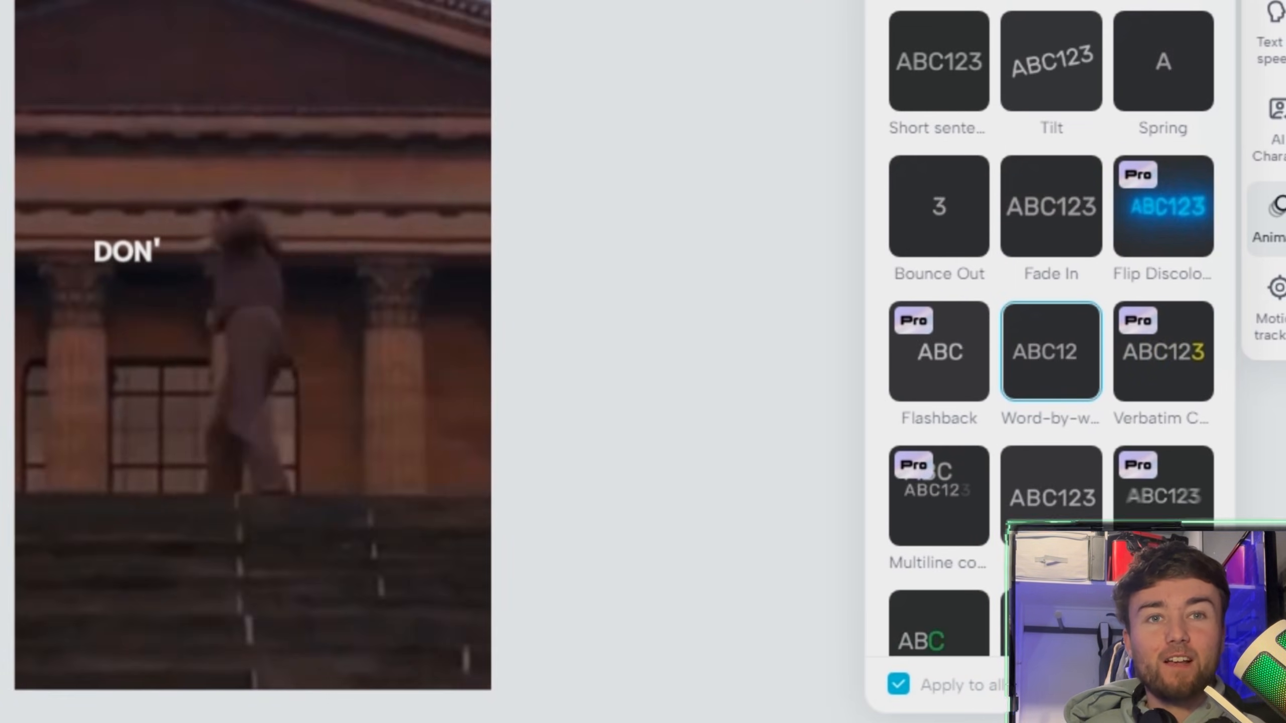
pyautogui.press('space')
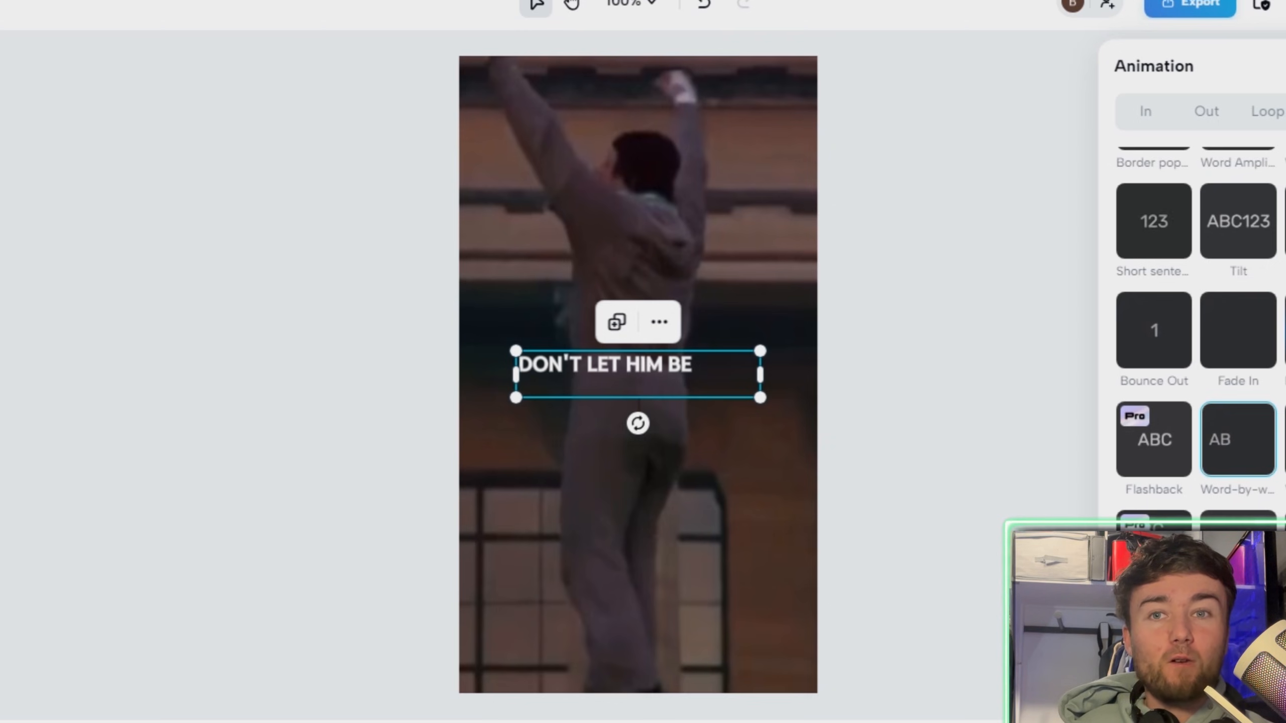
pyautogui.press('space')
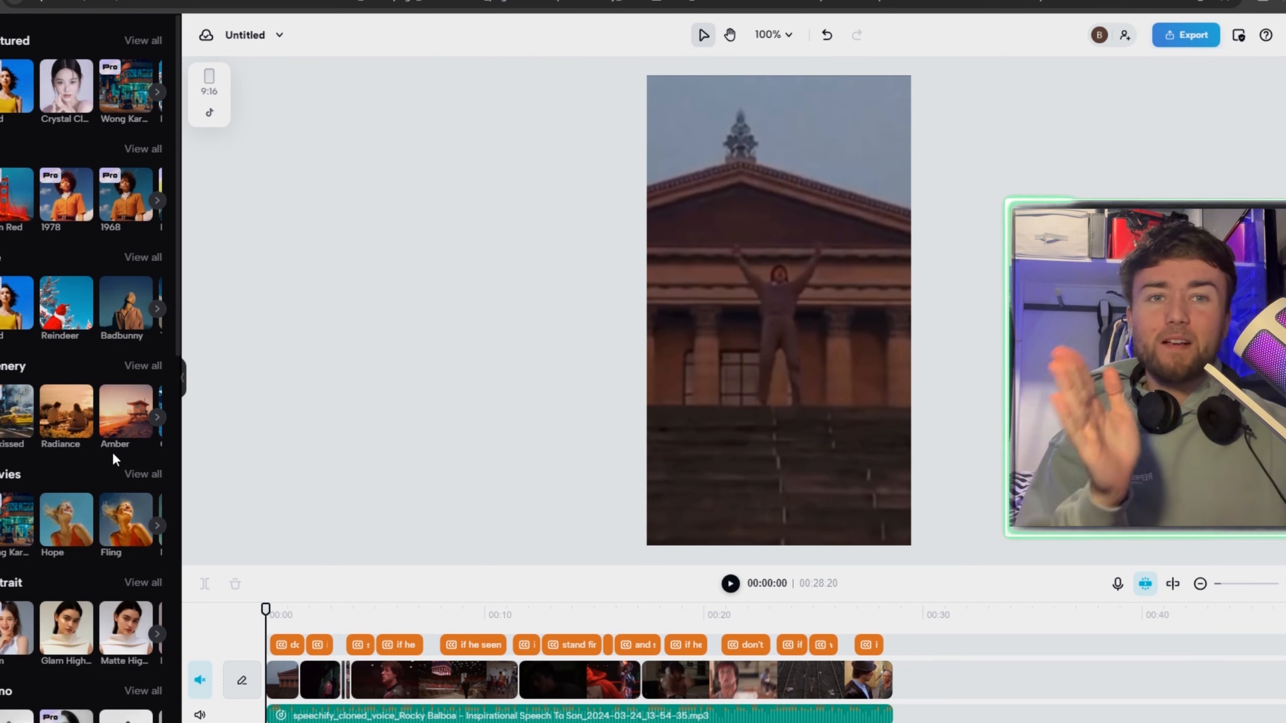
# Add the BW 3 filter from the Mono category at the start of the timeline and extend it to about 00:17:13.
pyautogui.scroll(-1, 145, 444)
pyautogui.scroll(-3, 144, 443)
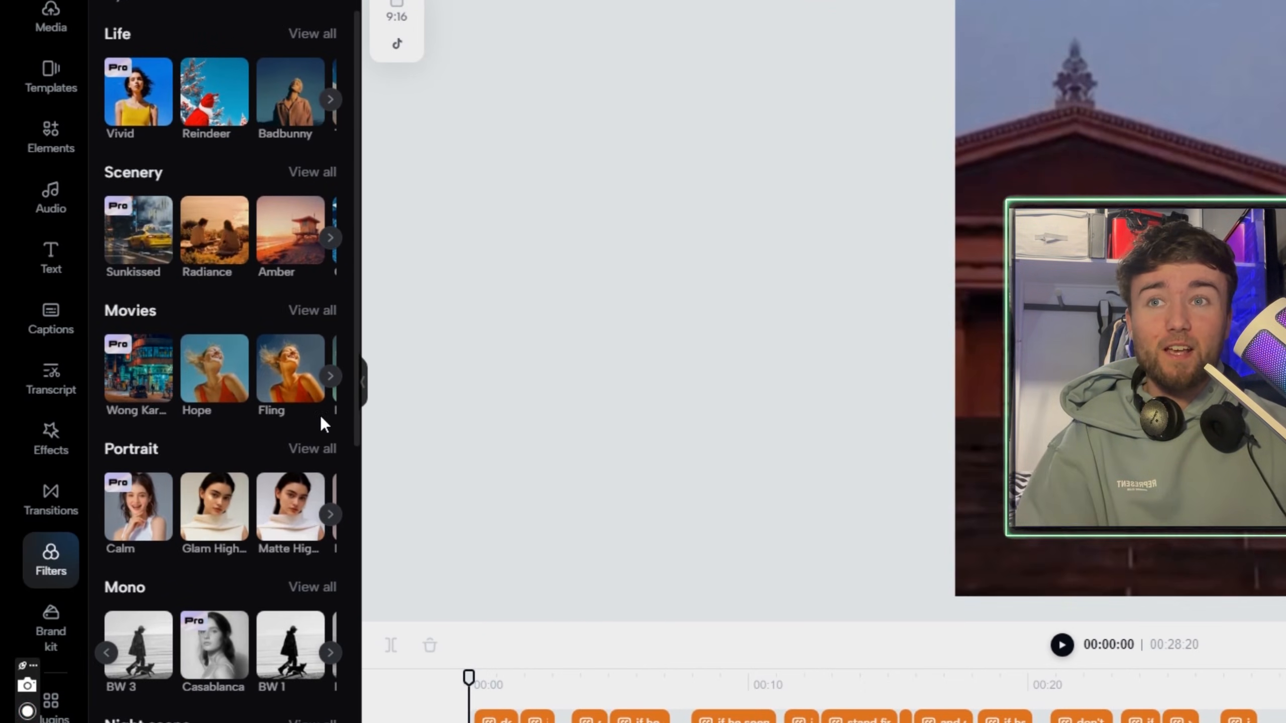
pyautogui.scroll(-2, 262, 453)
pyautogui.scroll(-1, 315, 460)
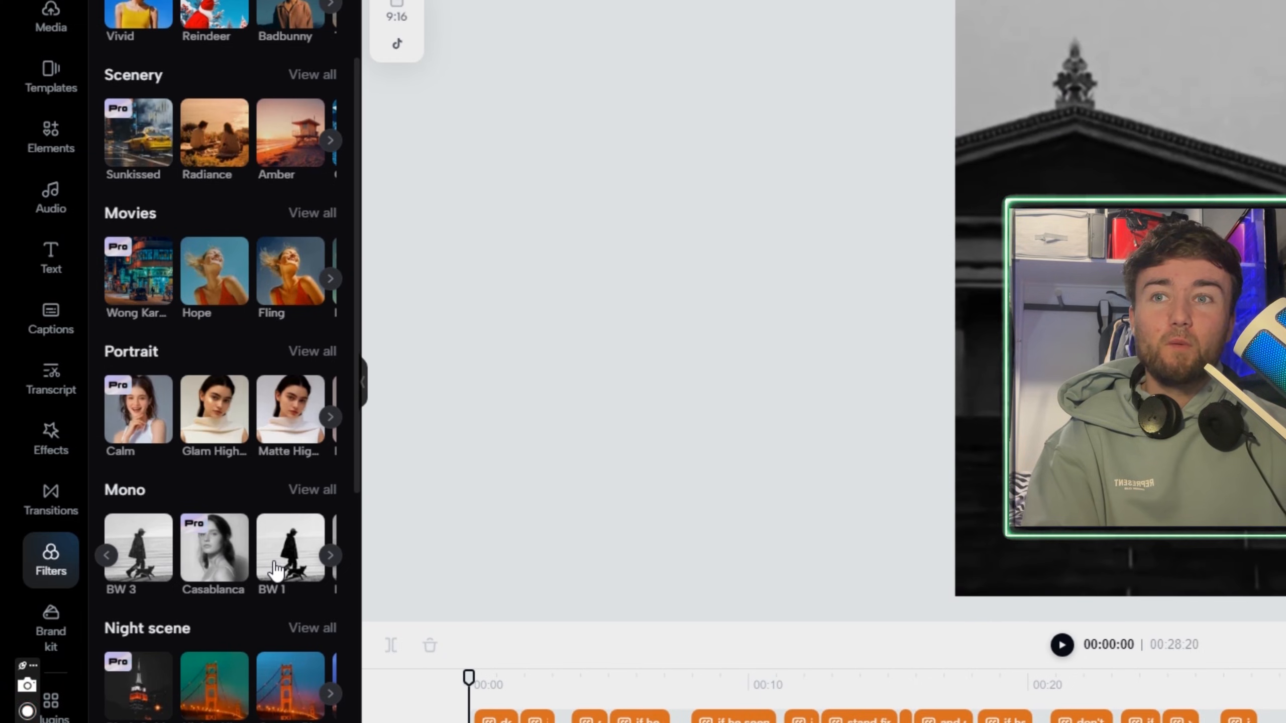
pyautogui.moveTo(154, 565); pyautogui.dragTo(477, 717)
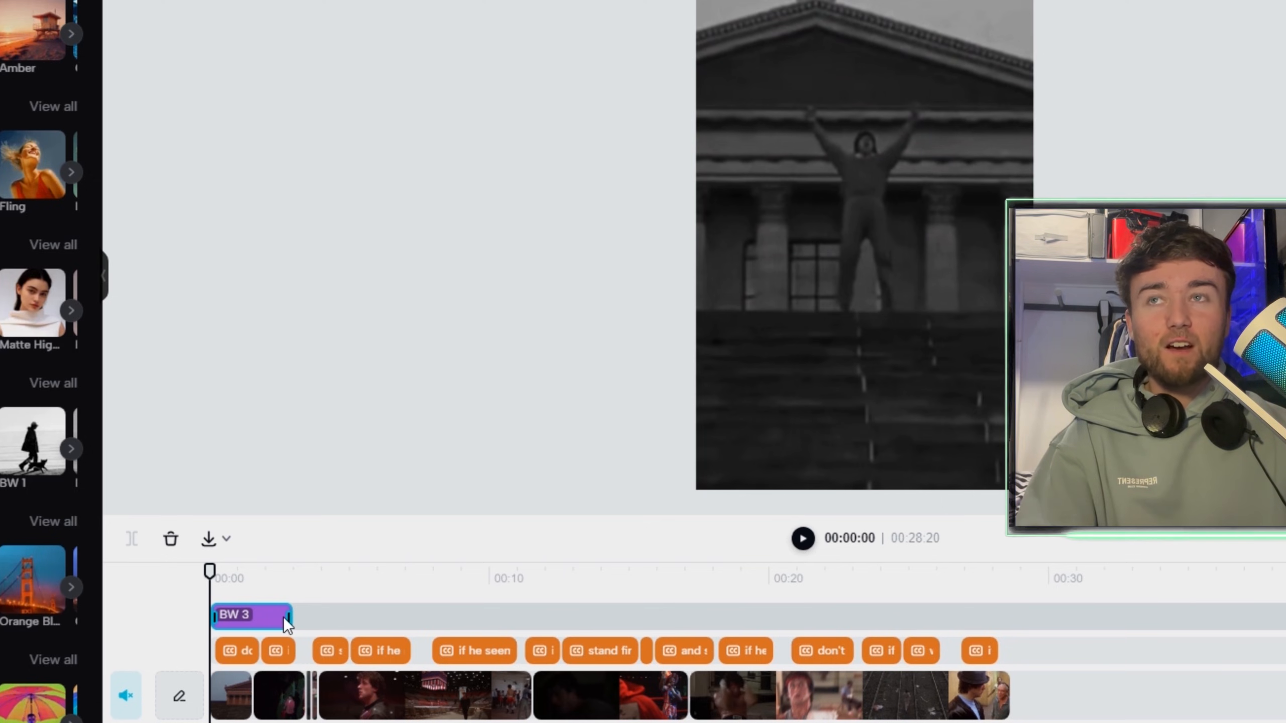
pyautogui.moveTo(284, 617); pyautogui.dragTo(698, 613)
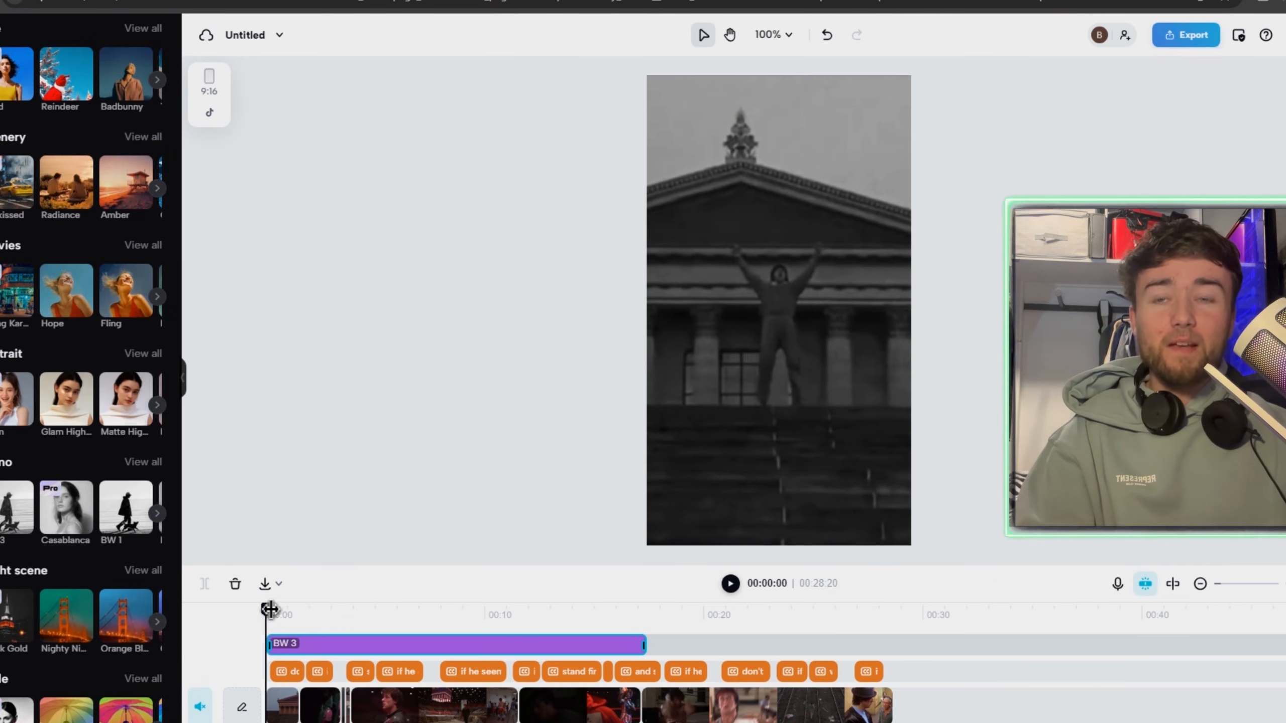
pyautogui.moveTo(269, 606); pyautogui.dragTo(367, 600)
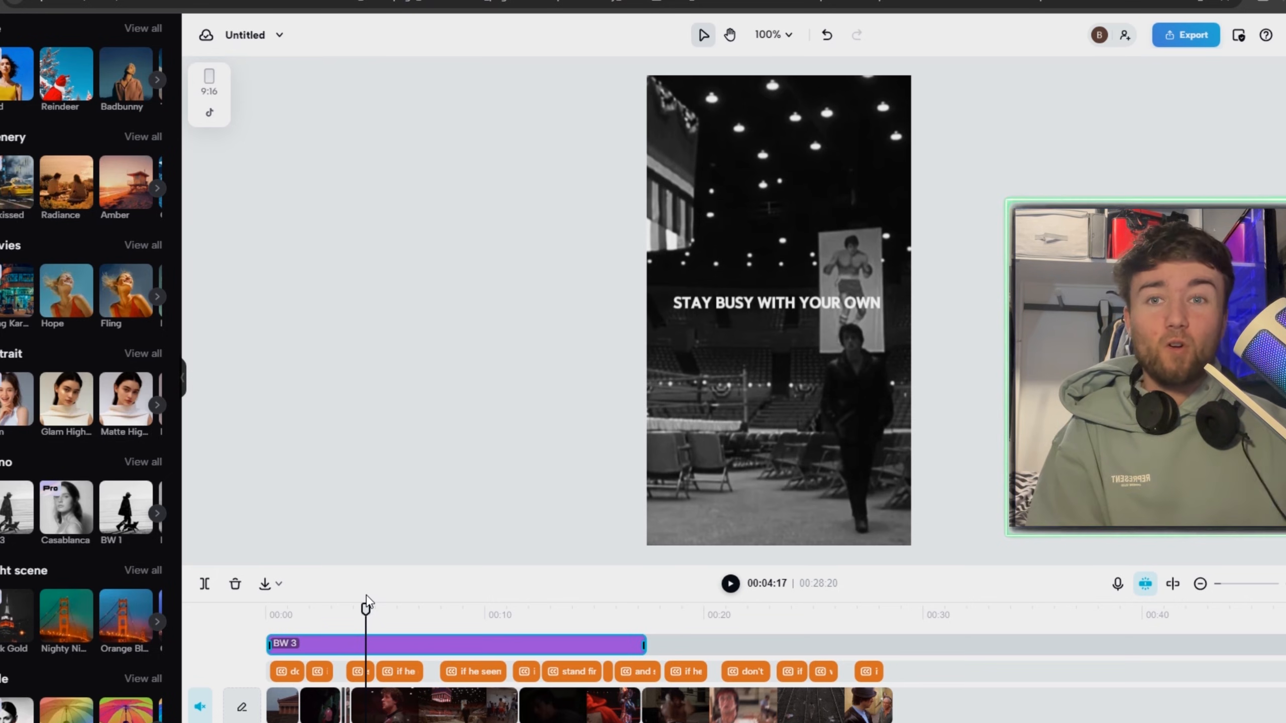
pyautogui.moveTo(367, 602); pyautogui.dragTo(431, 620)
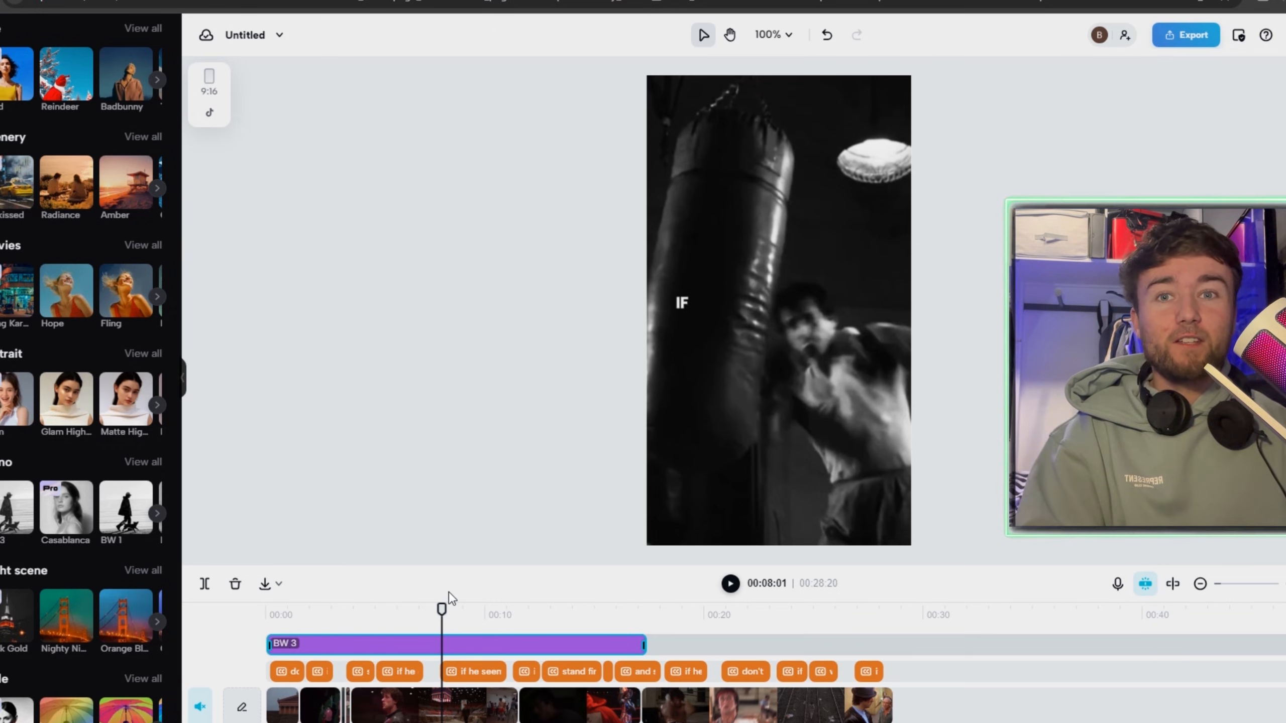
pyautogui.moveTo(441, 611); pyautogui.dragTo(266, 614)
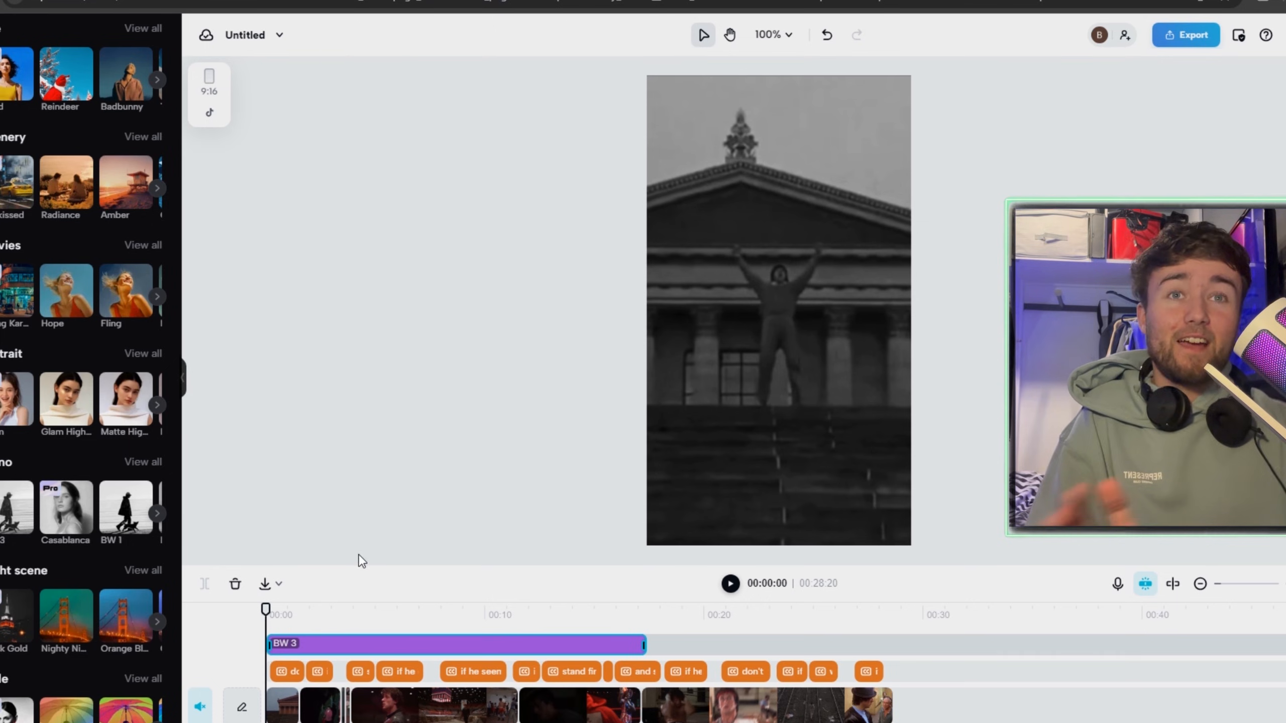
# Clear the effects search and add the Smog effect near the video's beginning, followed directly by the Fire effect.
pyautogui.click(1, 400)
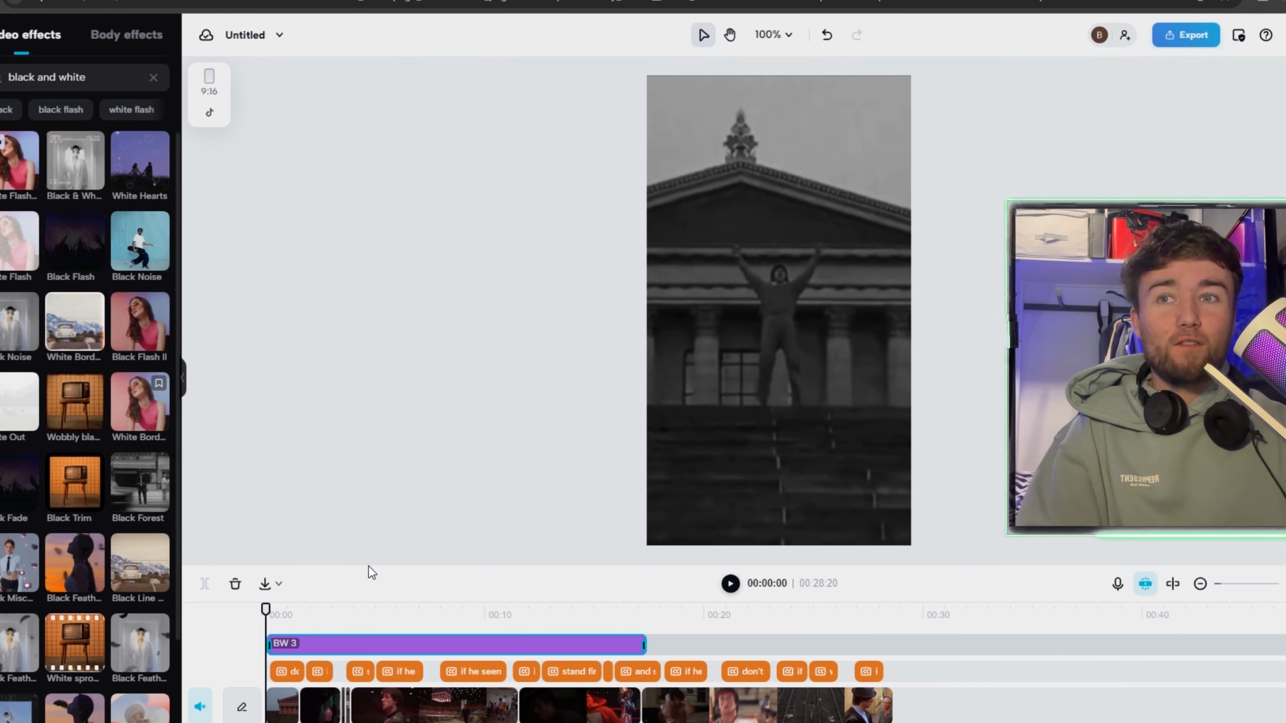
pyautogui.click(153, 77)
pyautogui.moveTo(61, 616); pyautogui.dragTo(352, 580)
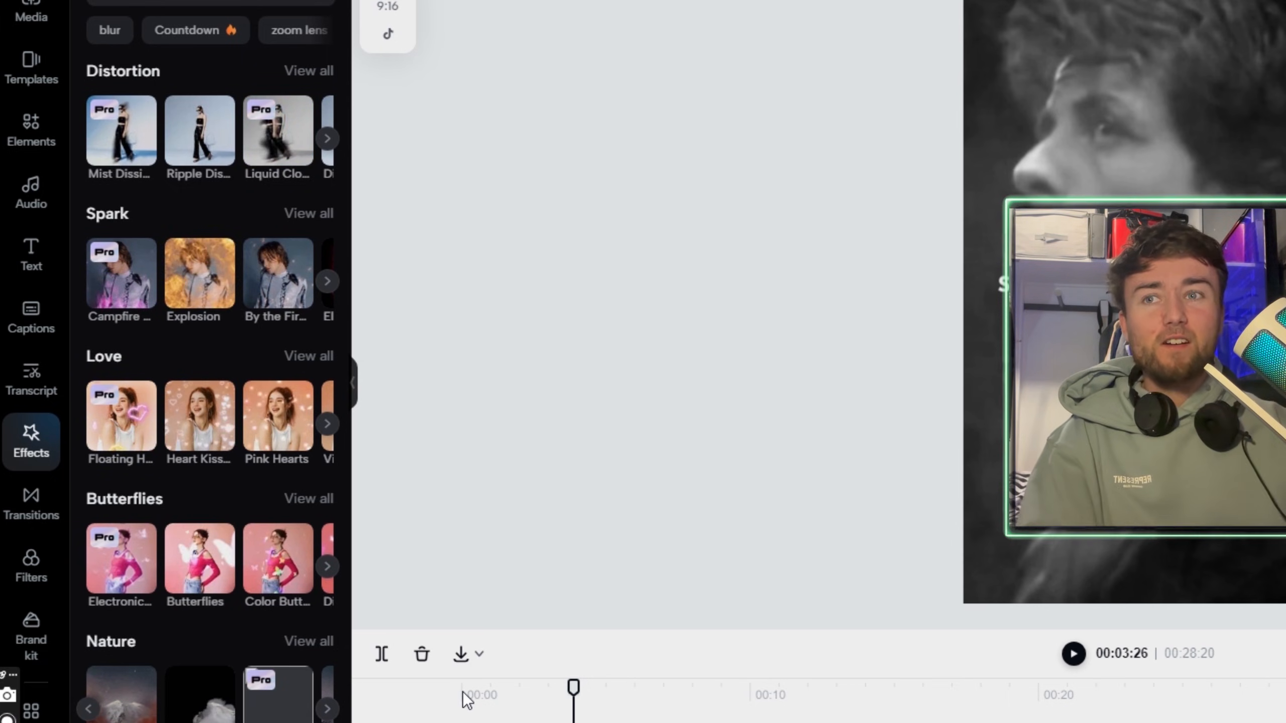
pyautogui.moveTo(411, 667); pyautogui.dragTo(431, 667)
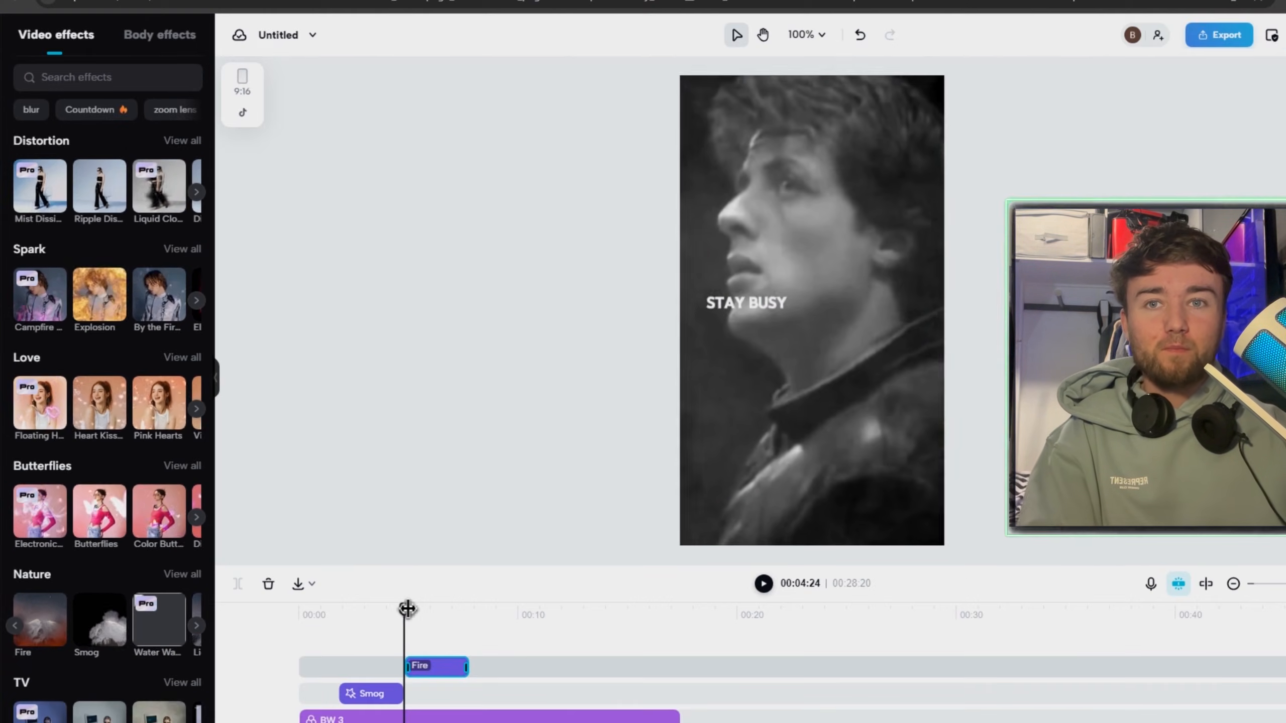
pyautogui.moveTo(407, 608); pyautogui.dragTo(421, 606)
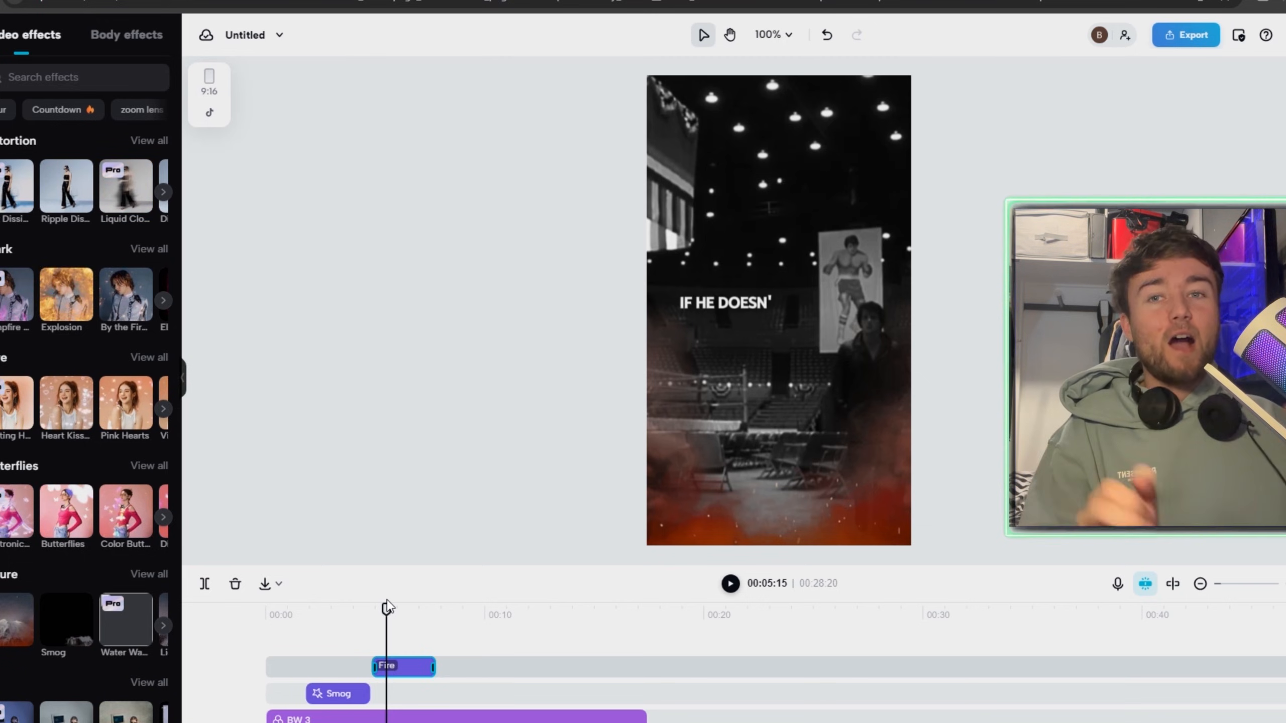
# Delete the Smog and Fire effects from the timeline.
pyautogui.moveTo(485, 680); pyautogui.dragTo(351, 689)
pyautogui.moveTo(468, 658); pyautogui.dragTo(342, 692)
pyautogui.press('Delete')
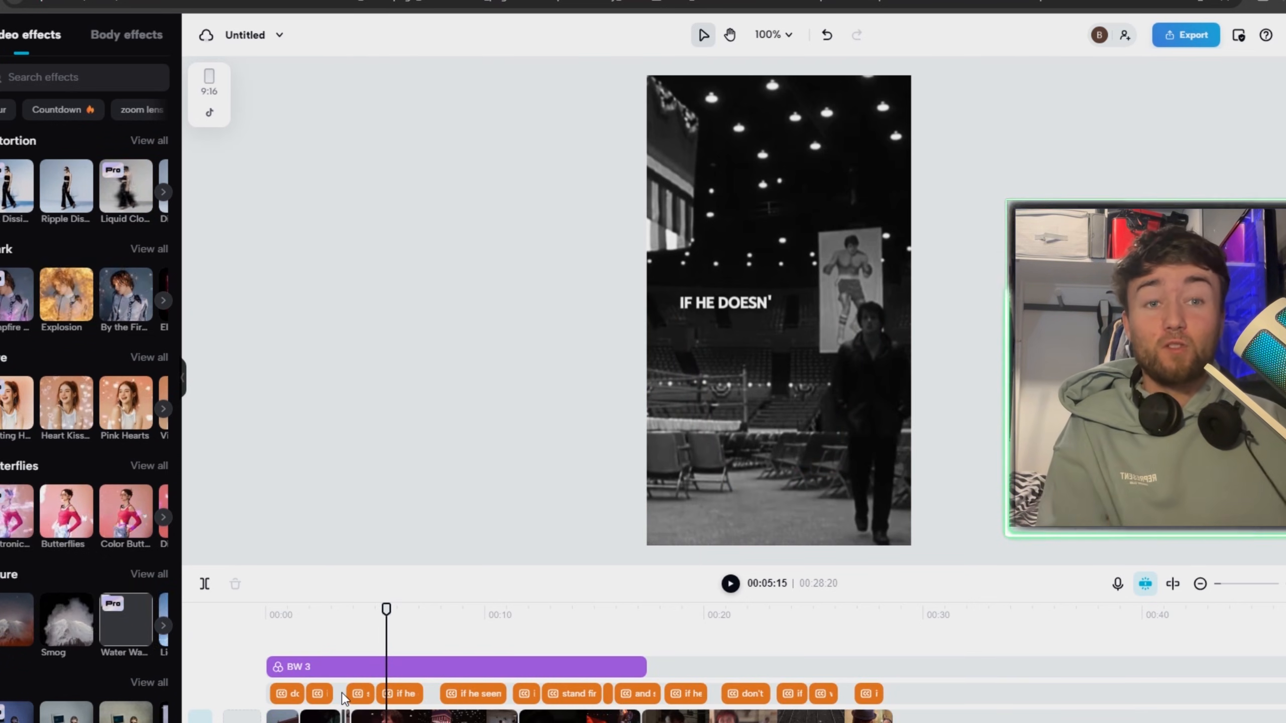